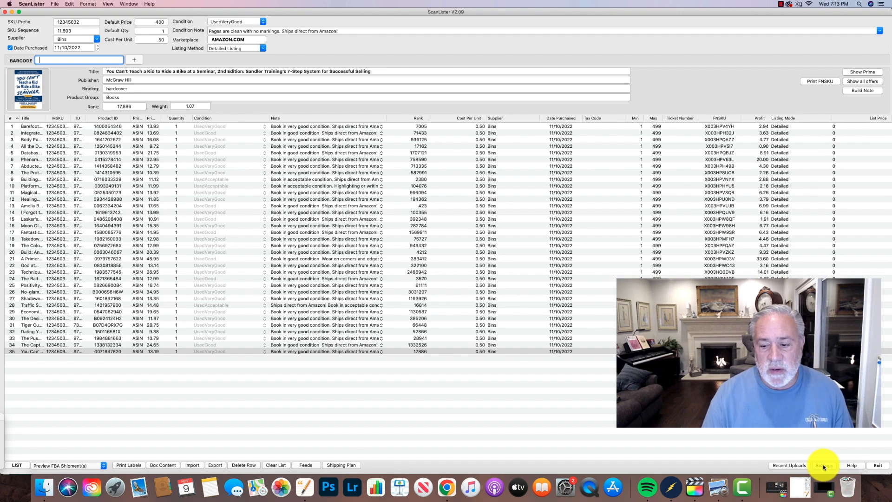
Step: Review the Amazon Fulfilled Options in the settings, and save and close them
left_click(823, 467)
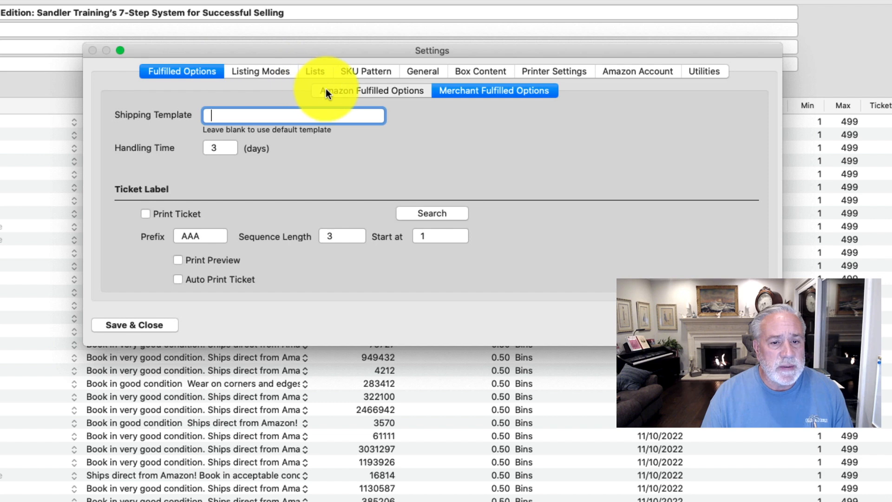
left_click(326, 90)
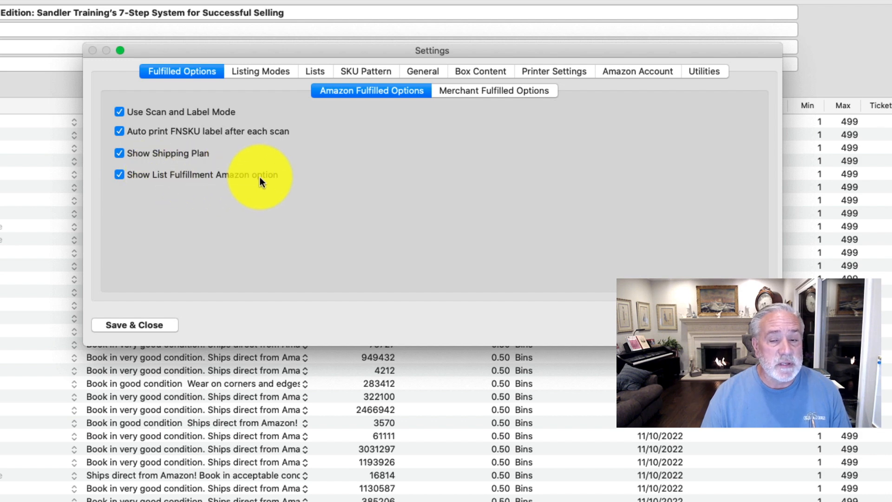
left_click(145, 325)
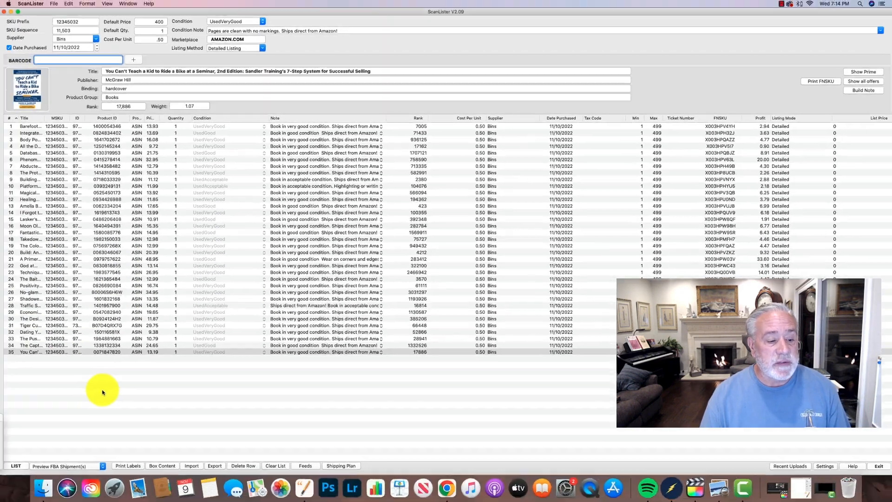
Step: Set the list's submission method to Fulfilled by Amazon
left_click(102, 466)
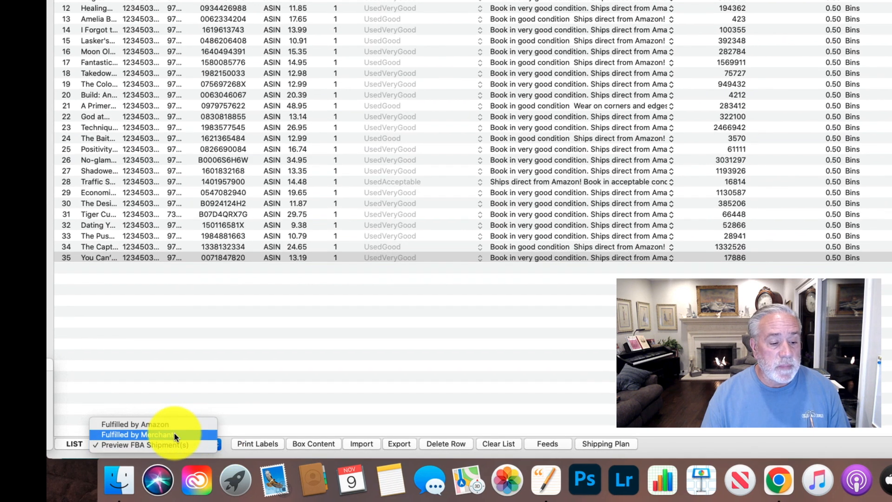
left_click(173, 425)
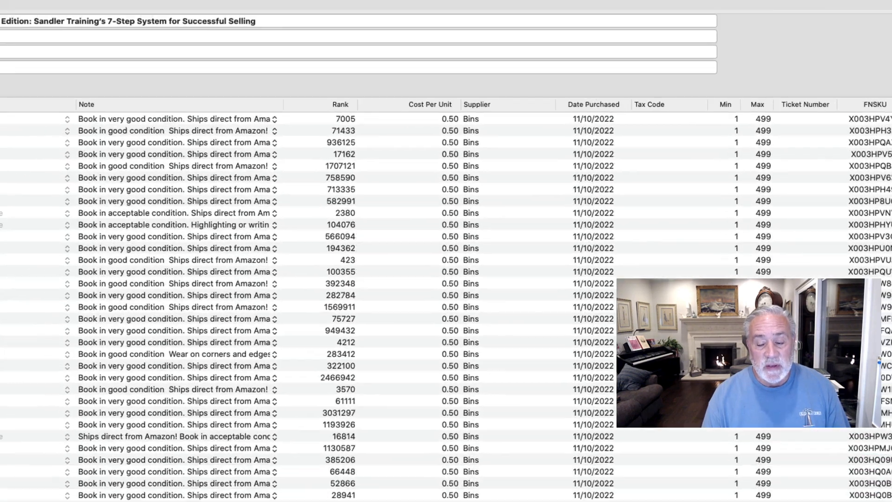
Step: Turn off "Show List Fulfillment Amazon option" in the settings, save, and set the list's submission method to Preview FBA Shipment(s)
left_click(780, 473)
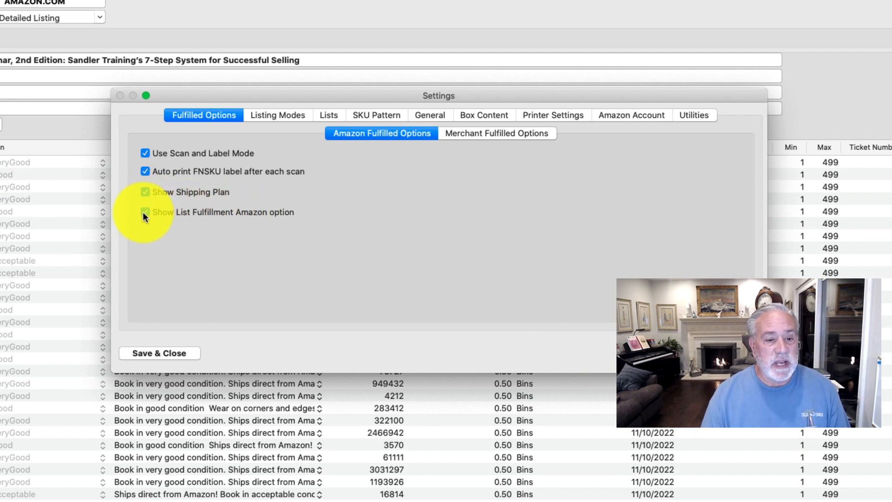
left_click(169, 355)
left_click(170, 355)
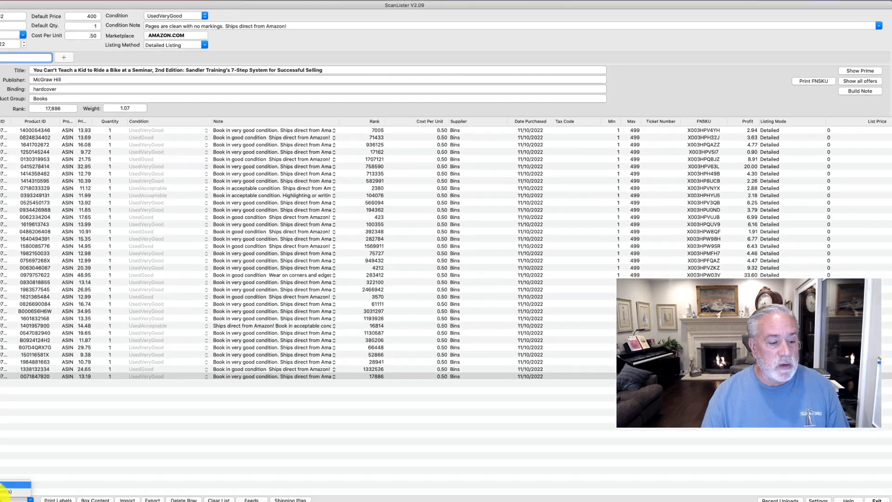
left_click(21, 466)
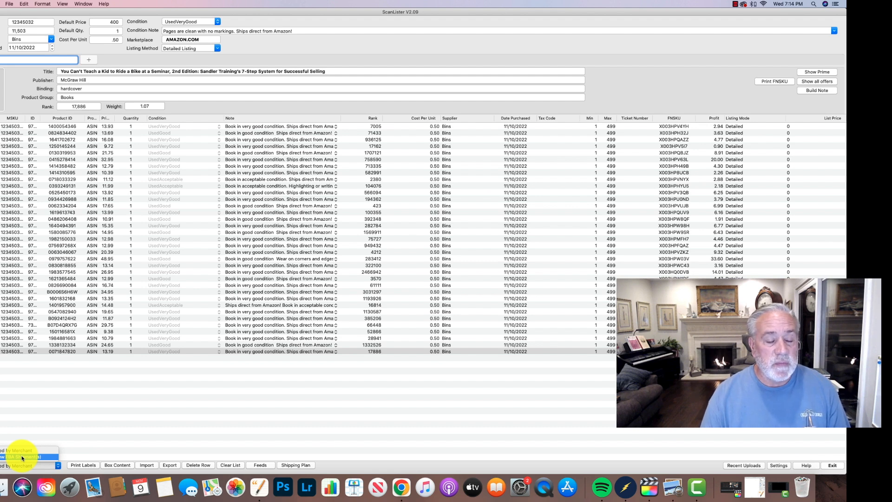
left_click(21, 456)
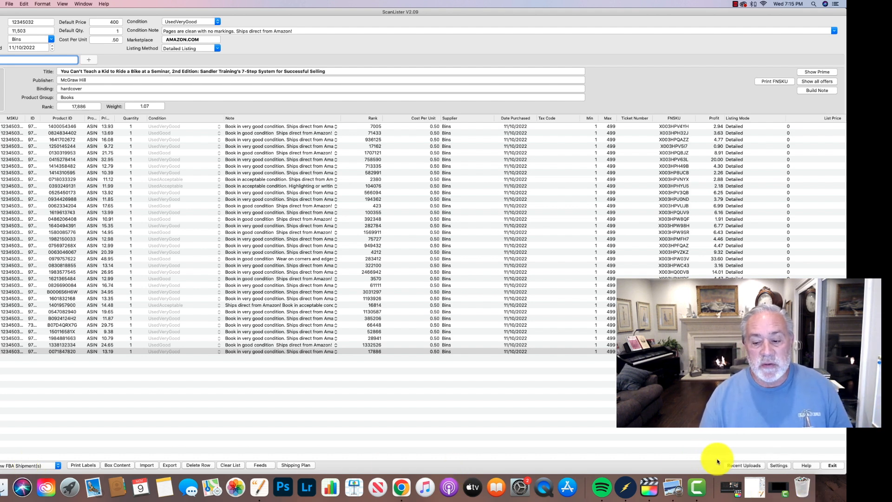
Step: View the history of recent uploads and close it
left_click(742, 466)
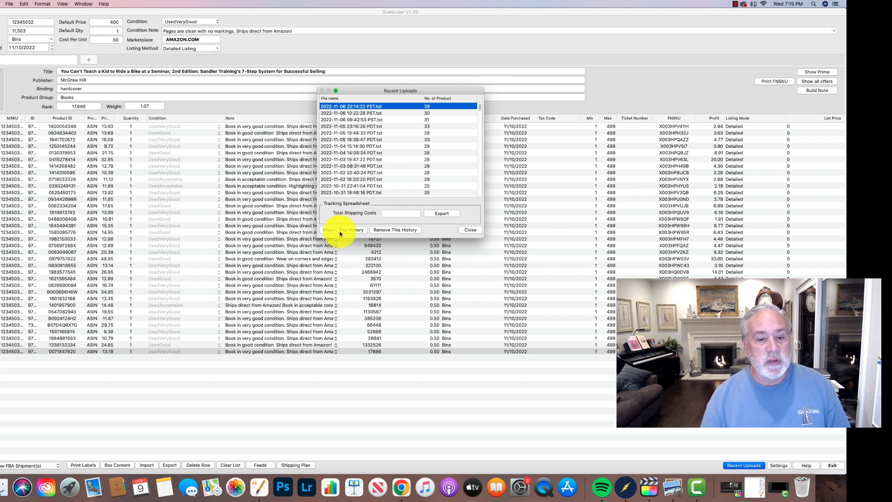
left_click(469, 230)
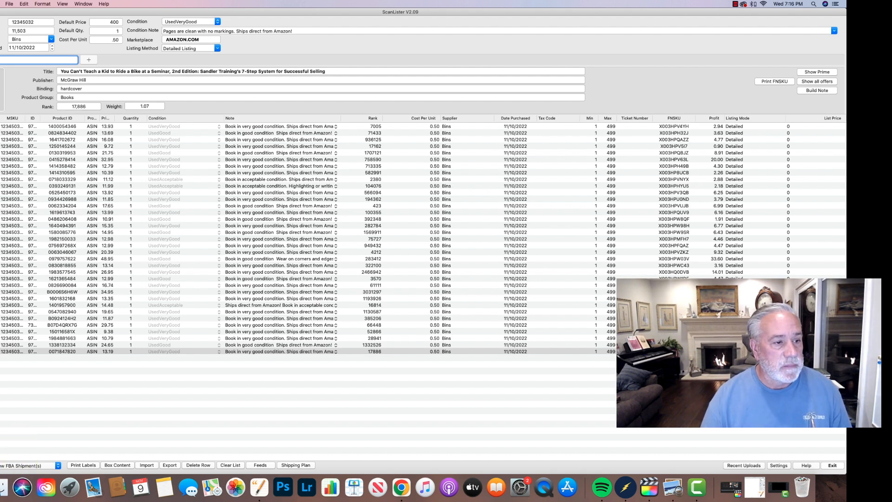
Step: Narrow the ScanLister window to view the Amazon issue image behind it, close the image, and widen the window again
left_click_drag(0, 93, 15, 84)
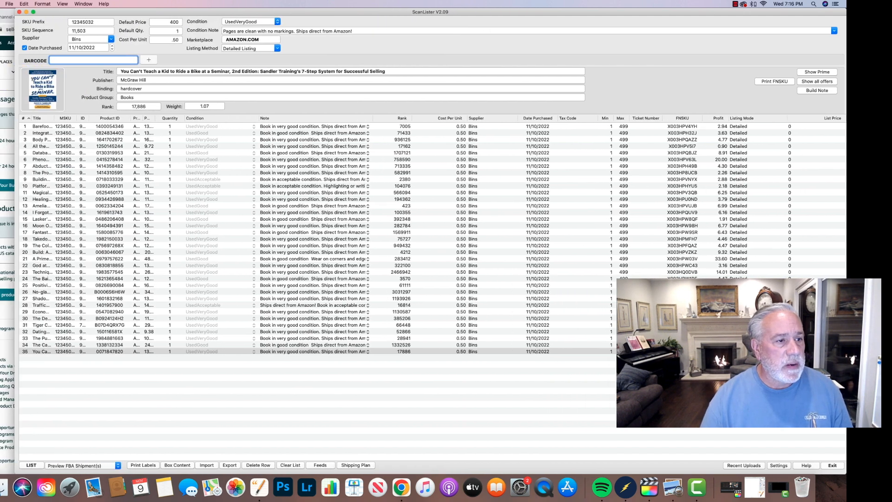
left_click(0, 18)
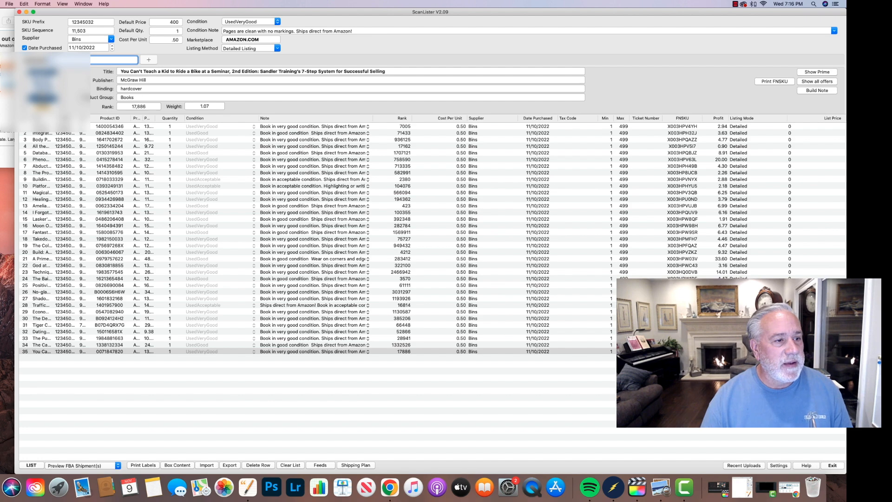
left_click_drag(13, 29, 268, 44)
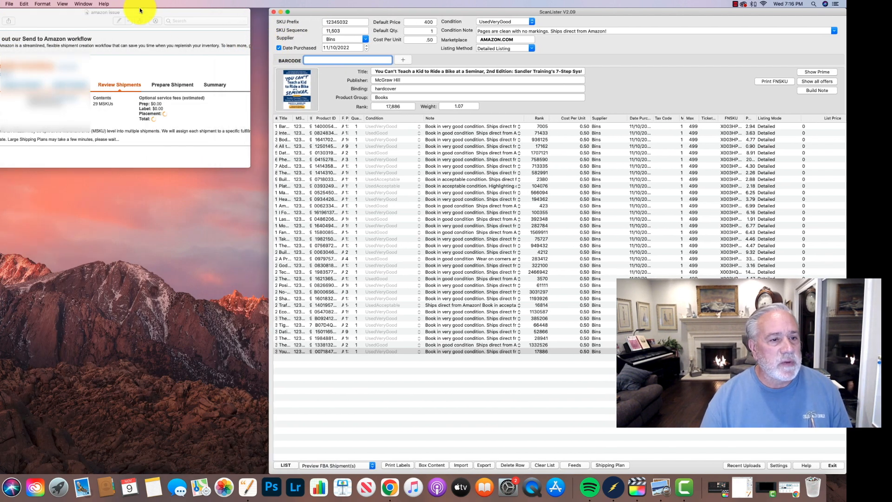
left_click_drag(135, 10, 457, 24)
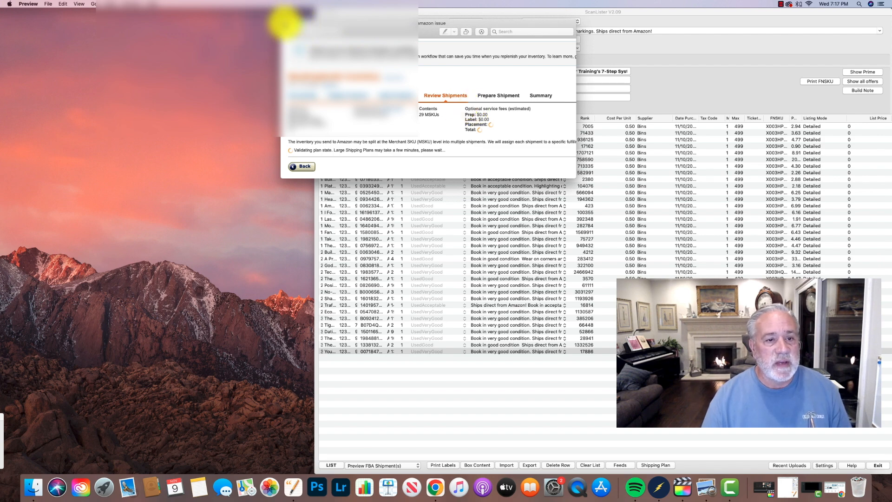
left_click(285, 24)
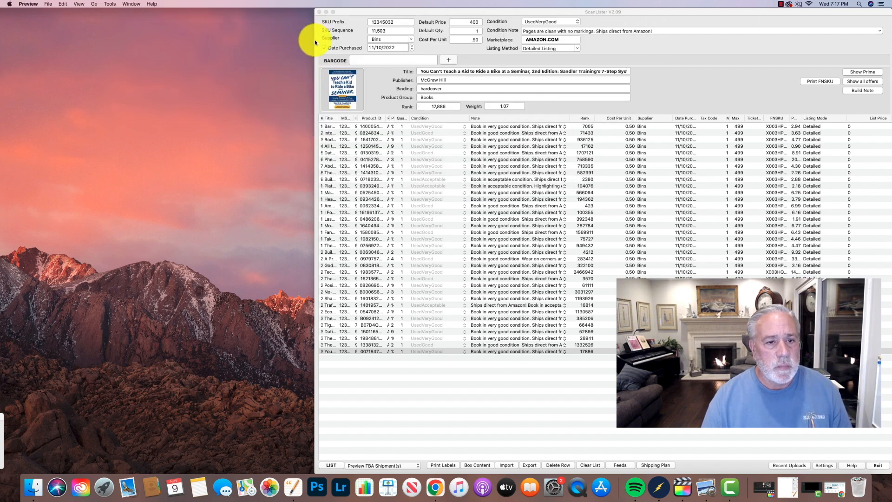
left_click_drag(315, 63, 2, 32)
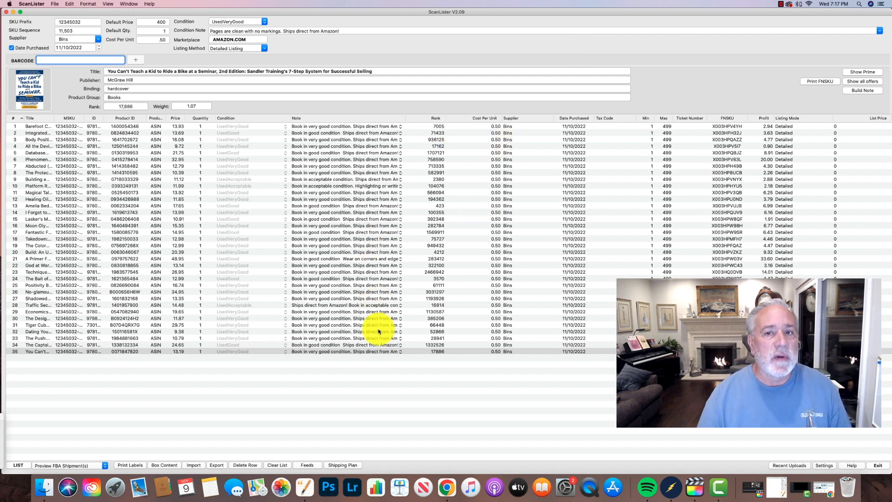
Step: Submit the book list for an FBA shipment preview, and create the previewed shipment
left_click(19, 464)
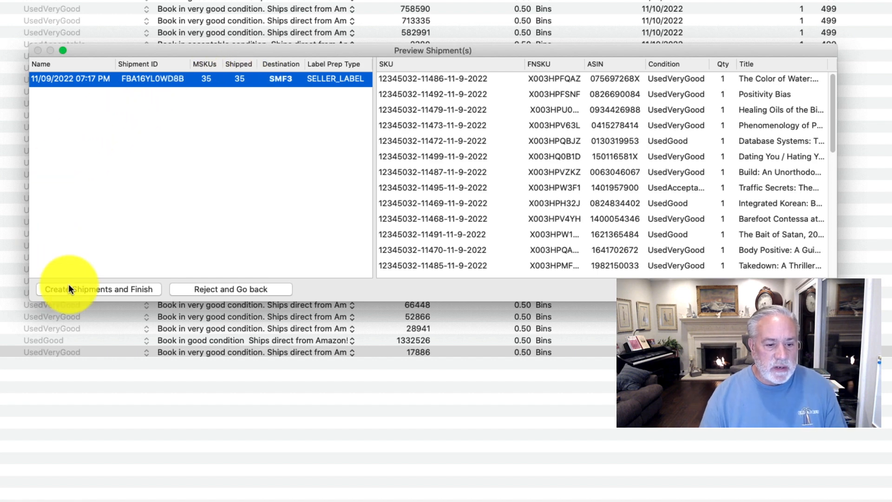
left_click(116, 290)
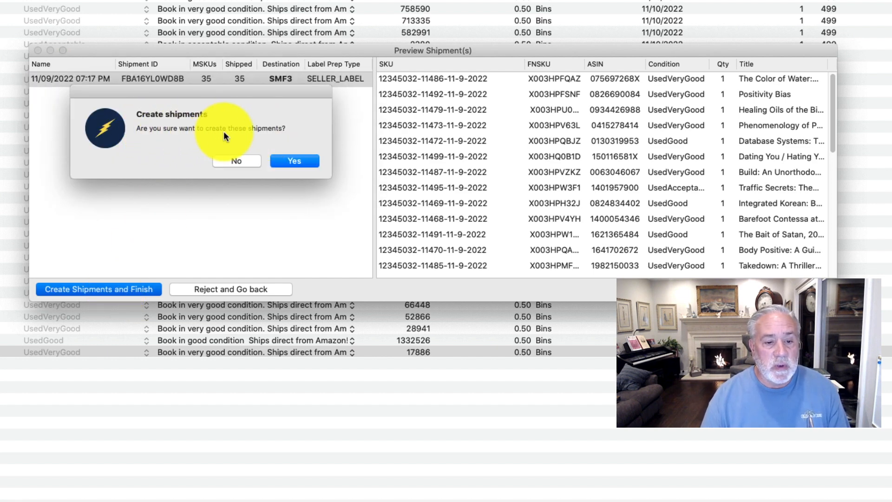
left_click(292, 160)
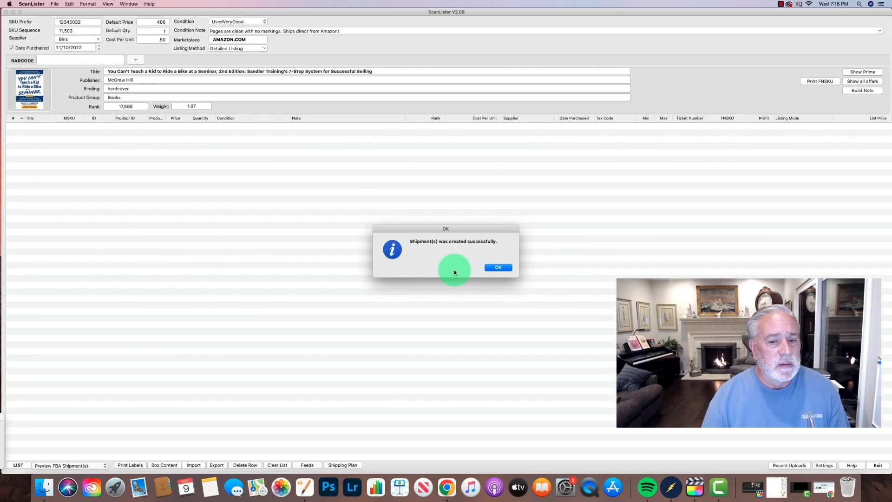
left_click(496, 269)
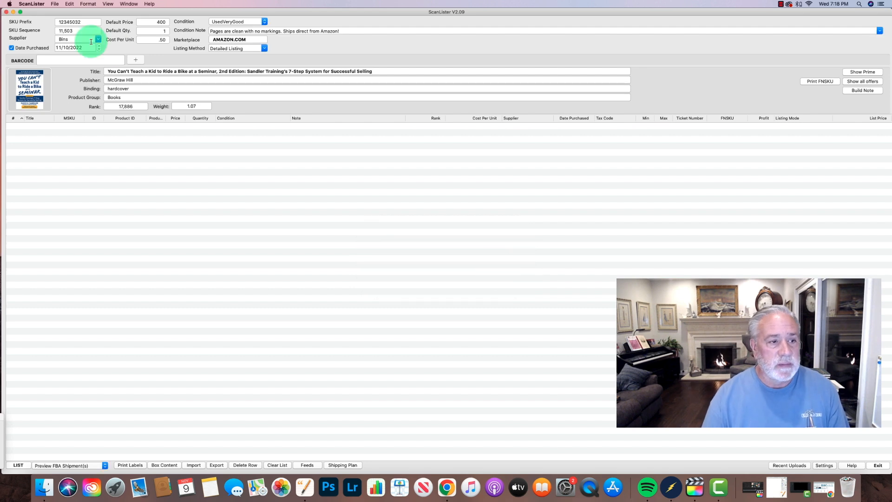
Step: Switch to Chrome and open the FBA shipments page in Amazon Seller Central
mouse_move(70, 11)
left_mouse_down()
mouse_move(140, 11)
mouse_move(70, 9)
left_mouse_up()
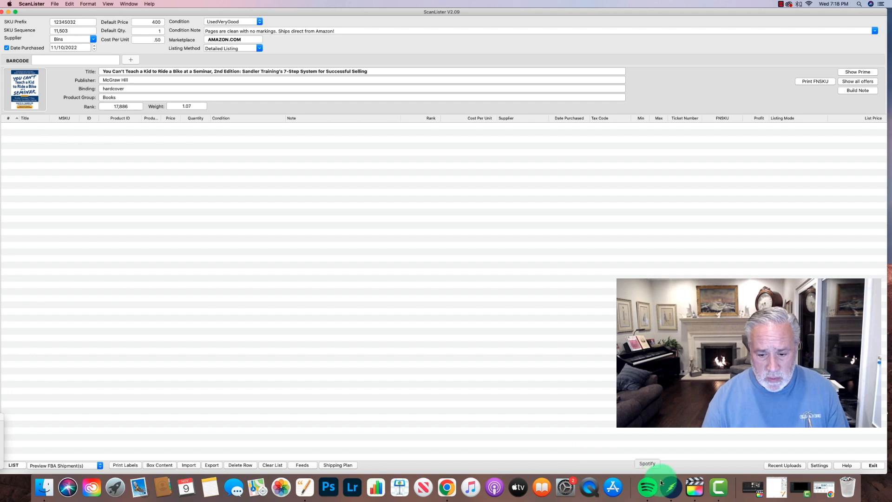
left_click(449, 489)
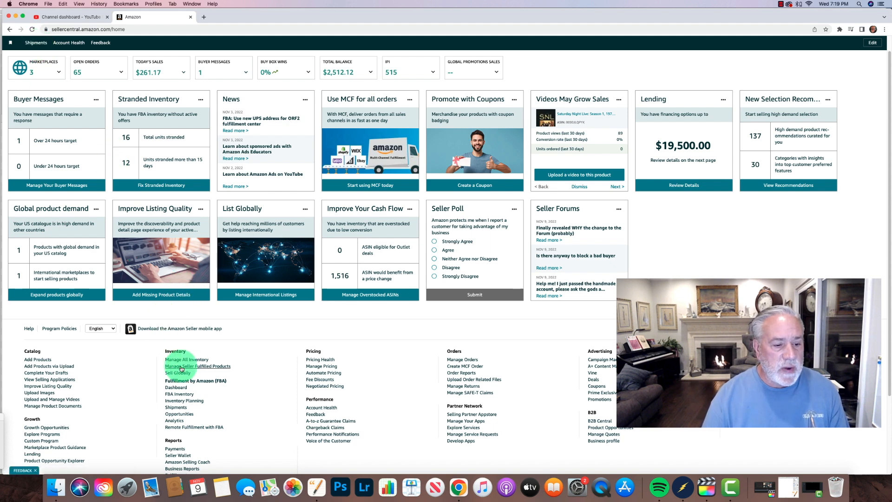
left_click(176, 411)
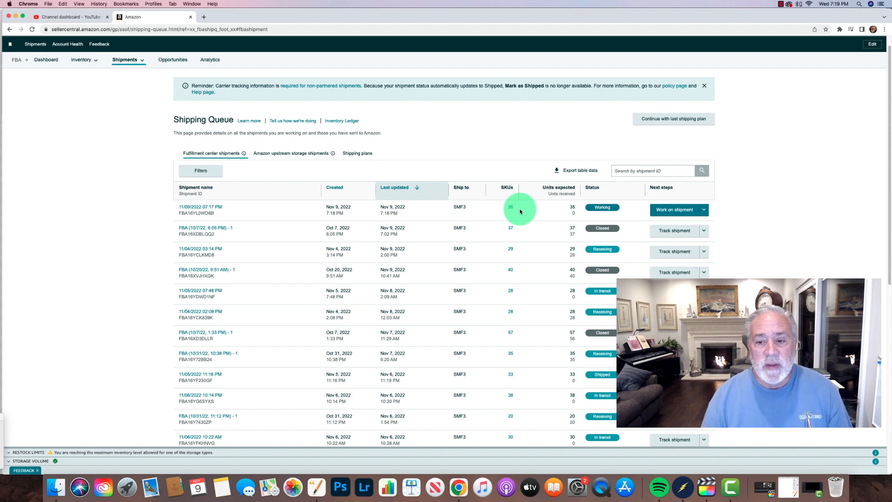
Step: Work on the shipment named 11/09/2022 07:17 PM, returning to the old workflow
left_click(676, 210)
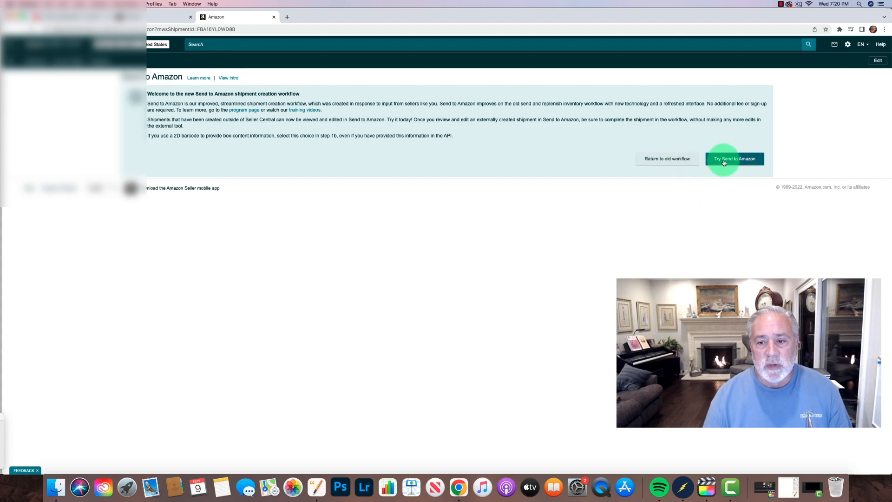
left_click(664, 162)
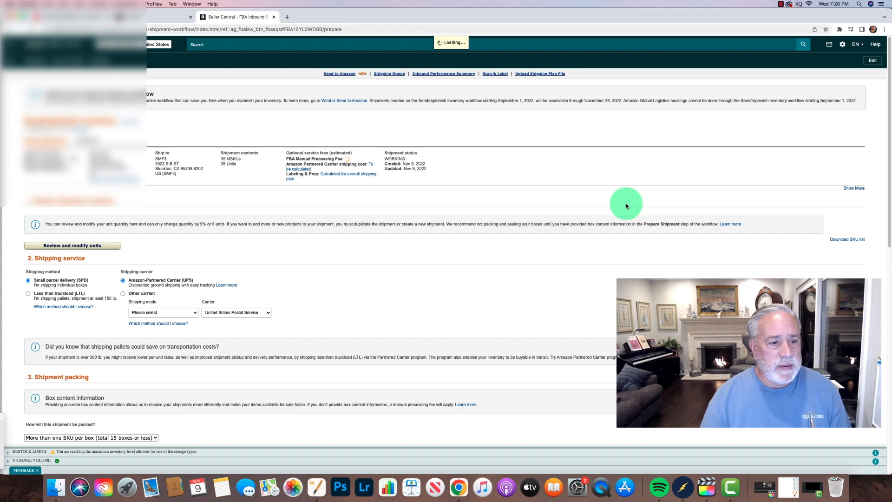
Step: Try Other carrier as the shipping carrier, and switch back to Amazon-Partnered Carrier (UPS)
scroll(626, 206, "down", 5)
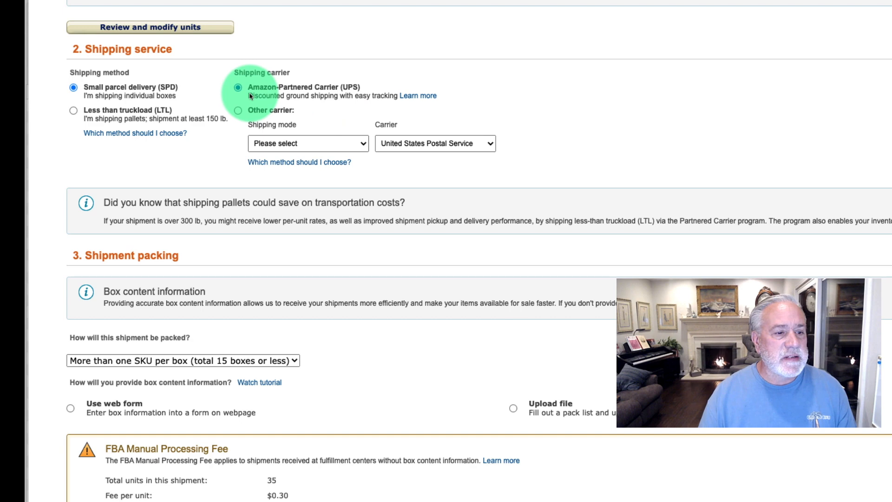
left_click(238, 110)
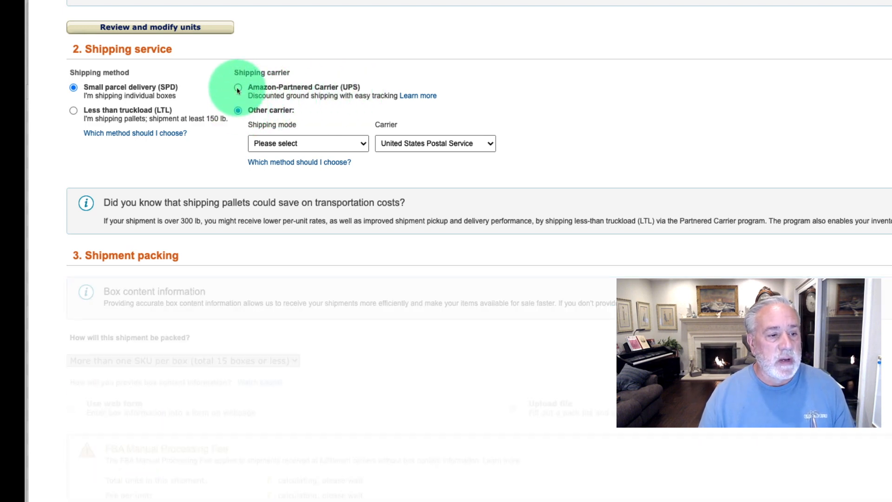
left_click(238, 88)
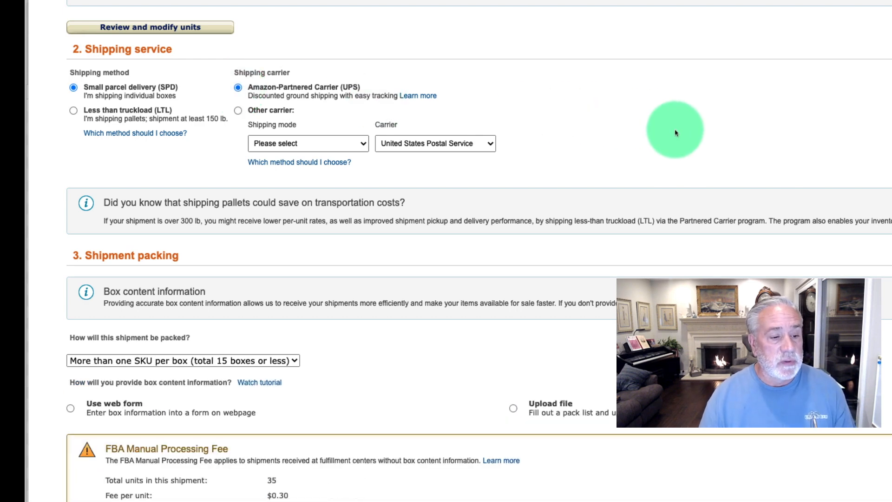
Step: Choose the web form for providing the shipment's box content information
scroll(675, 134, "down", 3)
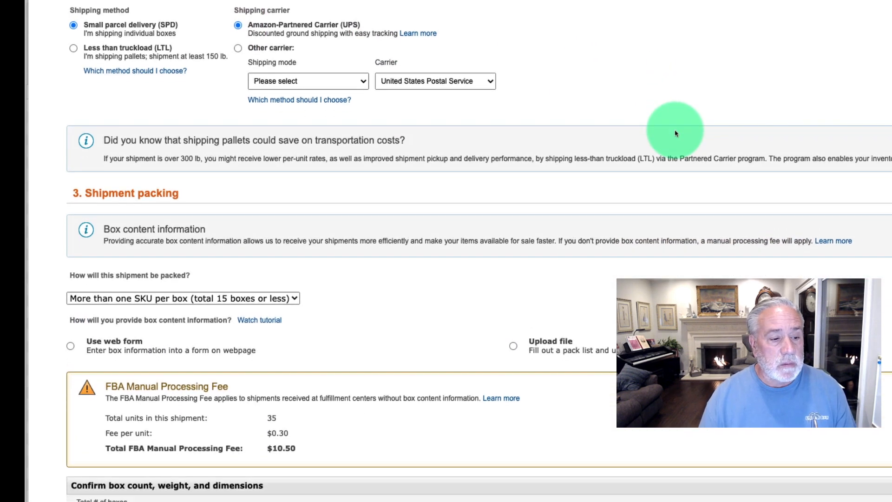
scroll(675, 134, "down", 3)
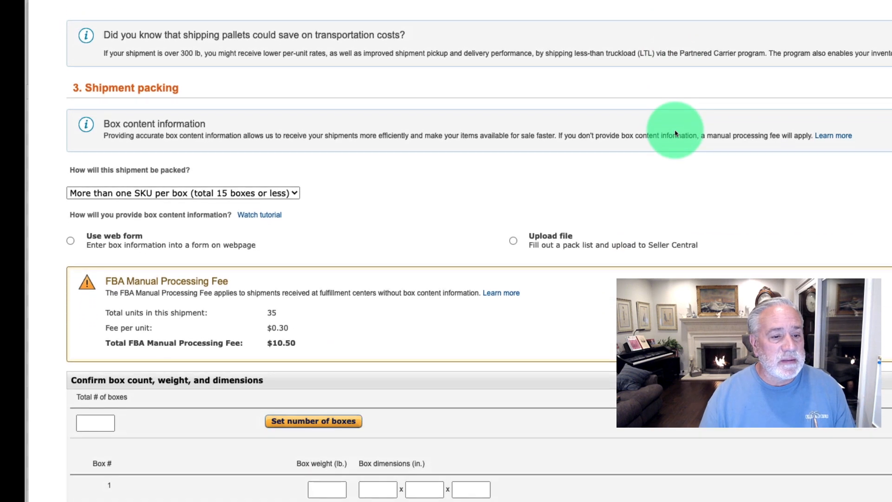
scroll(670, 135, "down", 1)
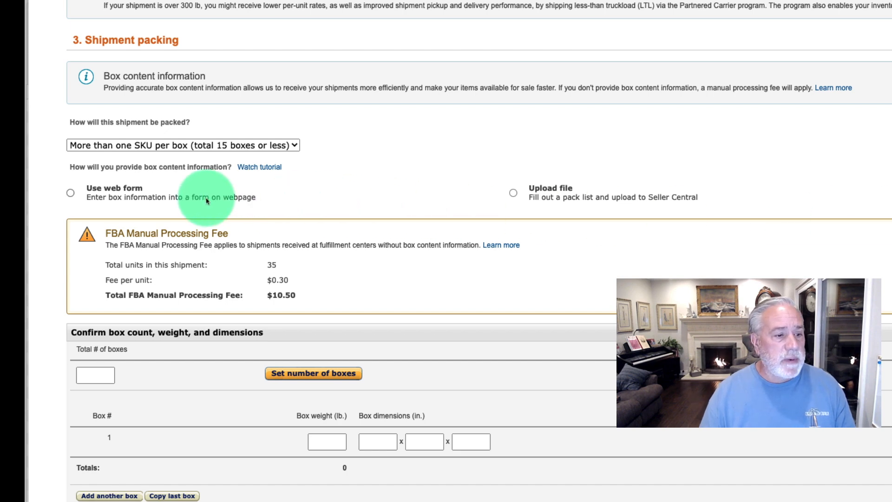
left_click(70, 194)
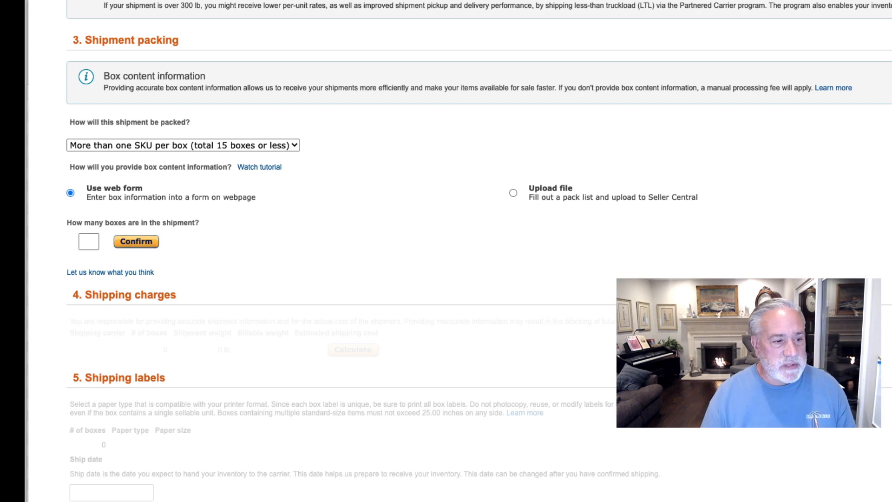
scroll(611, 300, "down", 2)
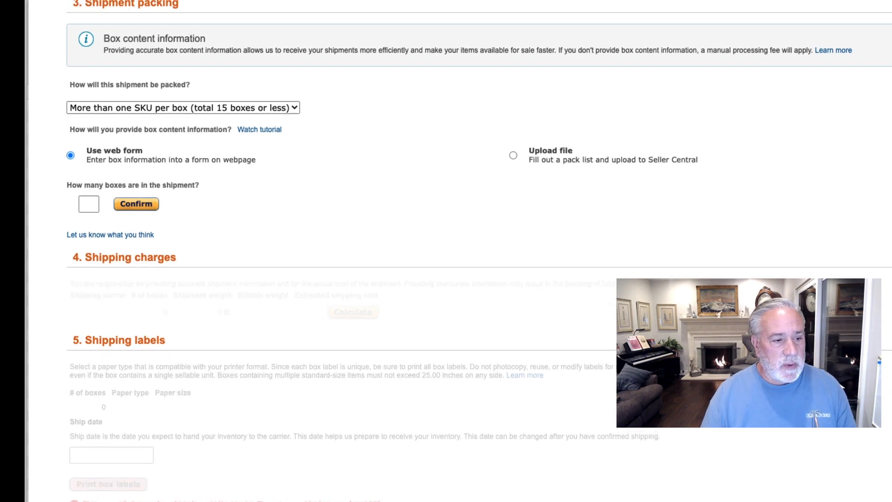
scroll(553, 226, "up", 2)
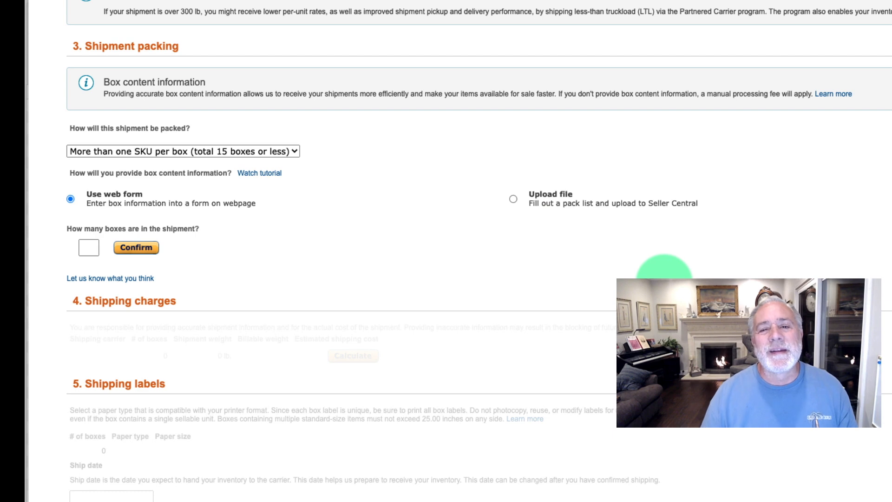
Step: Set the number of boxes in the shipment to 1 and confirm it
left_click(89, 248)
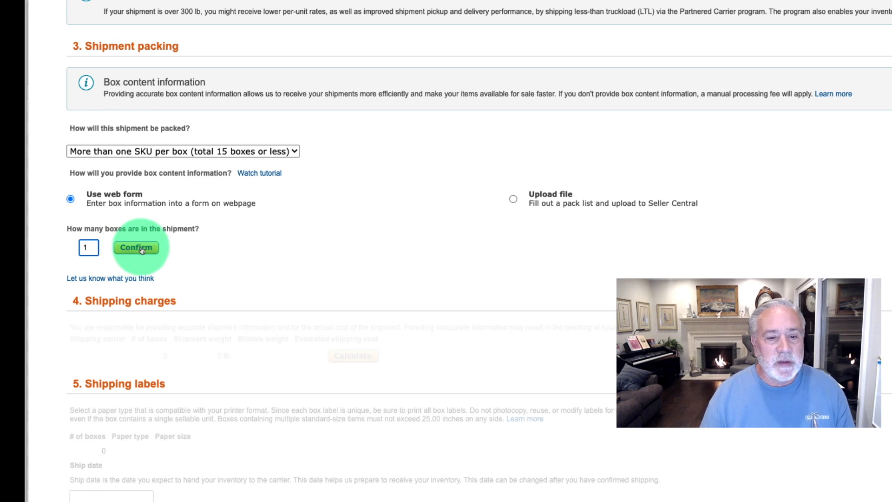
left_click(142, 251)
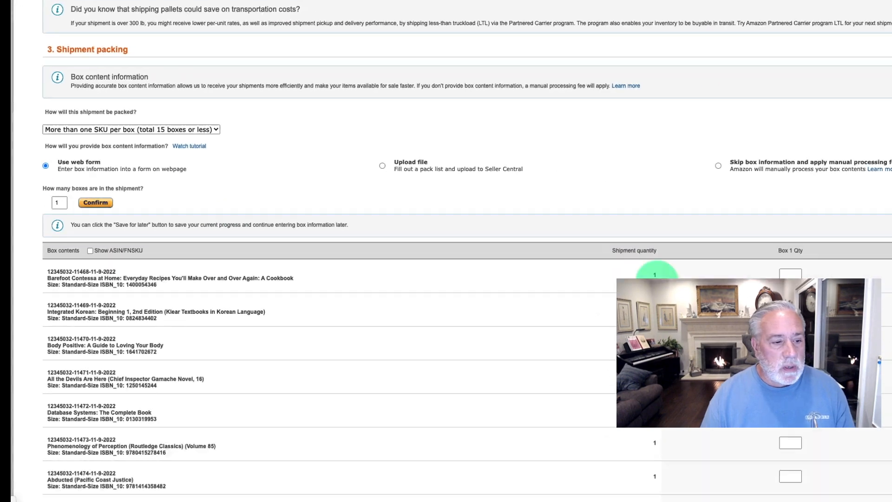
scroll(489, 252, "down", 5)
scroll(490, 252, "down", 20)
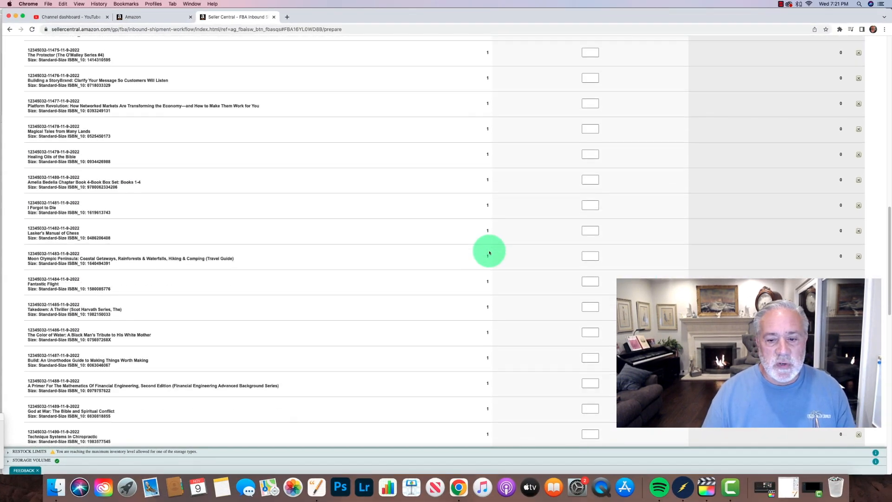
scroll(490, 252, "down", 2)
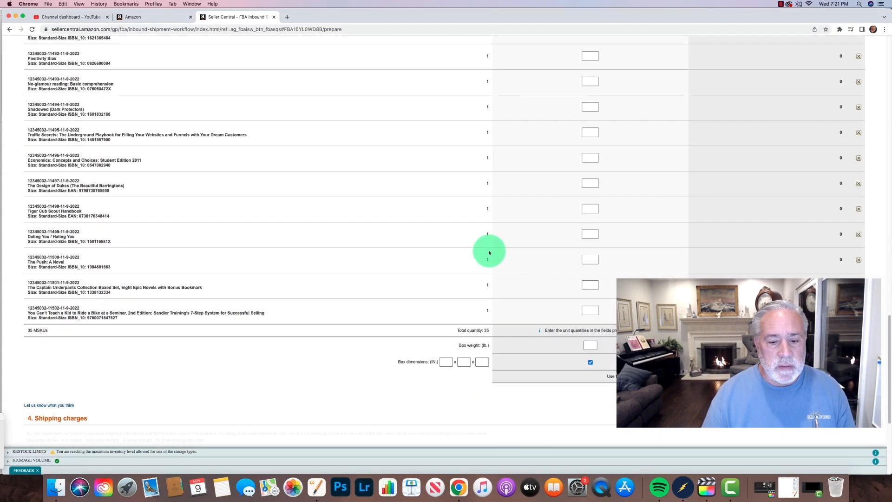
scroll(489, 252, "up", 15)
scroll(489, 253, "up", 10)
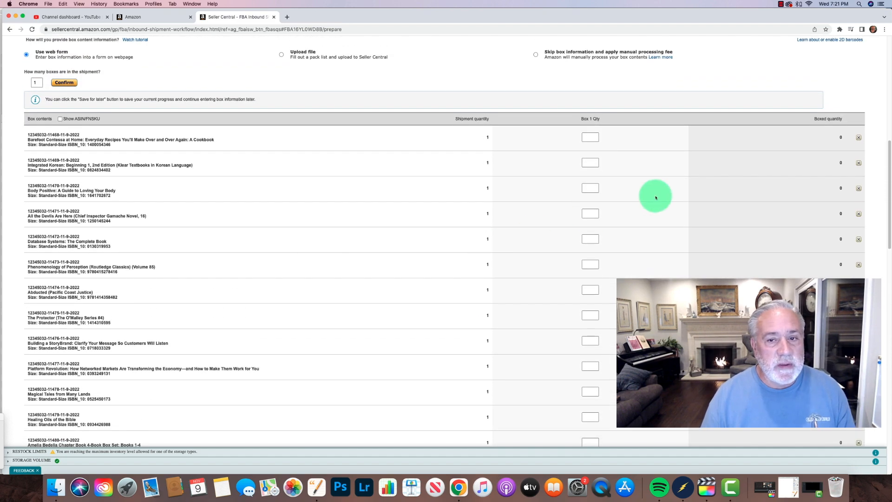
Step: Enter a Box 1 quantity of 1 for every book in the box contents list
scroll(482, 221, "down", 1)
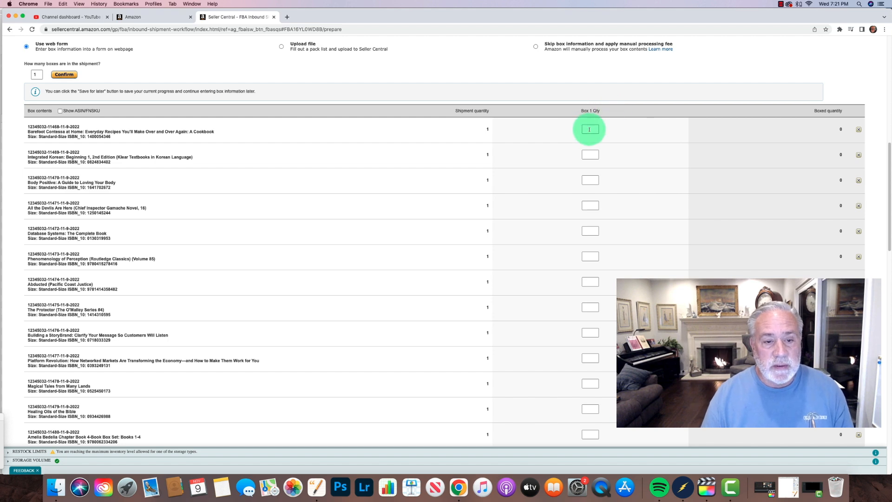
left_click(589, 129)
type("1")
left_click(590, 154)
type("1")
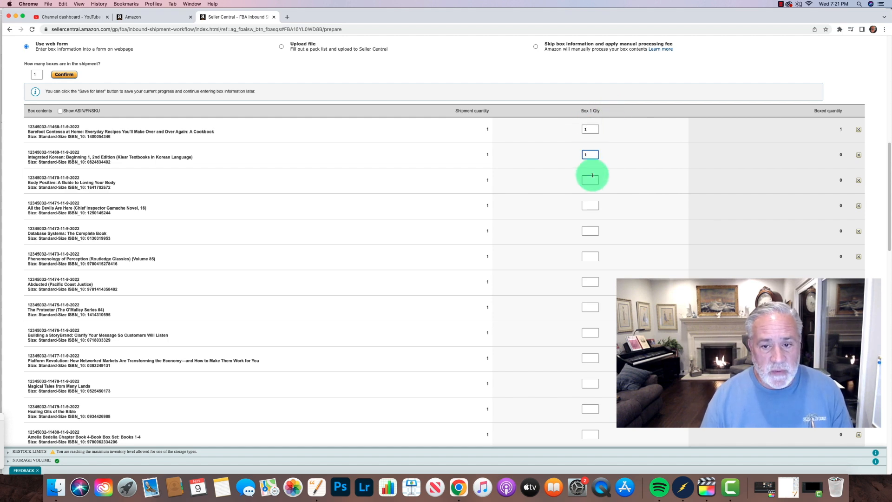
left_click(595, 206)
type("1")
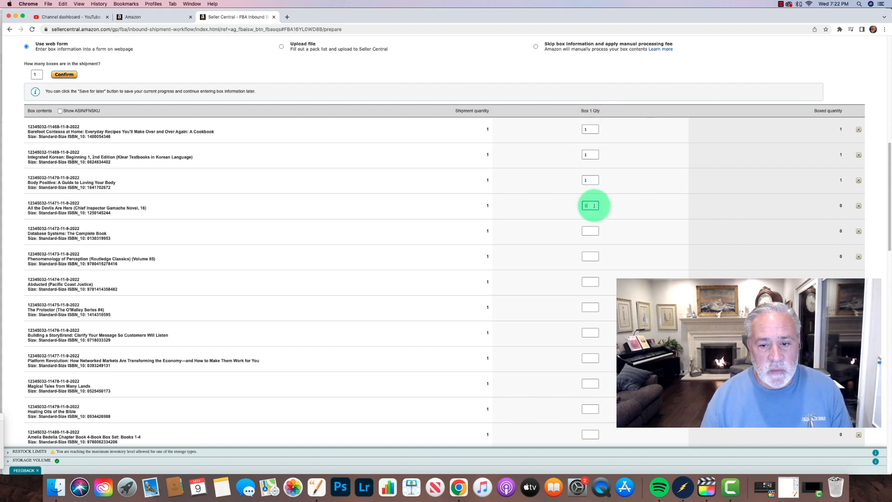
scroll(598, 209, "down", 3)
left_click(588, 145)
type("1")
left_click(590, 168)
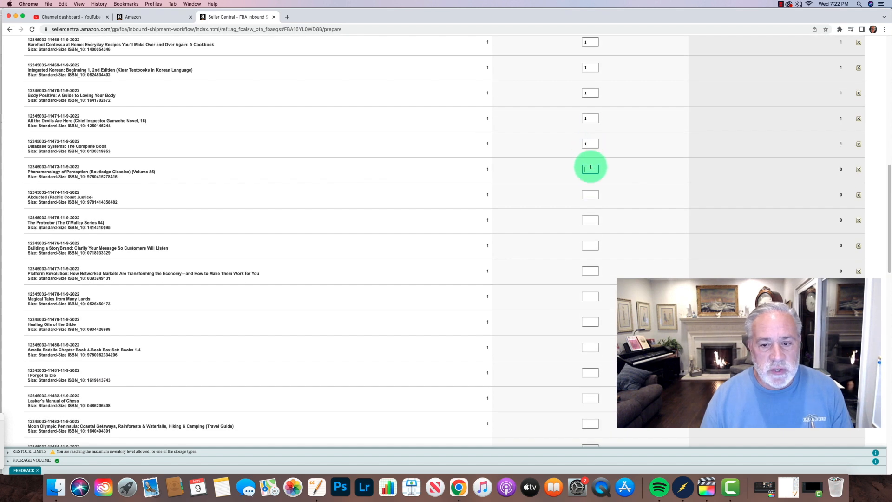
type("11")
scroll(598, 197, "down", 2)
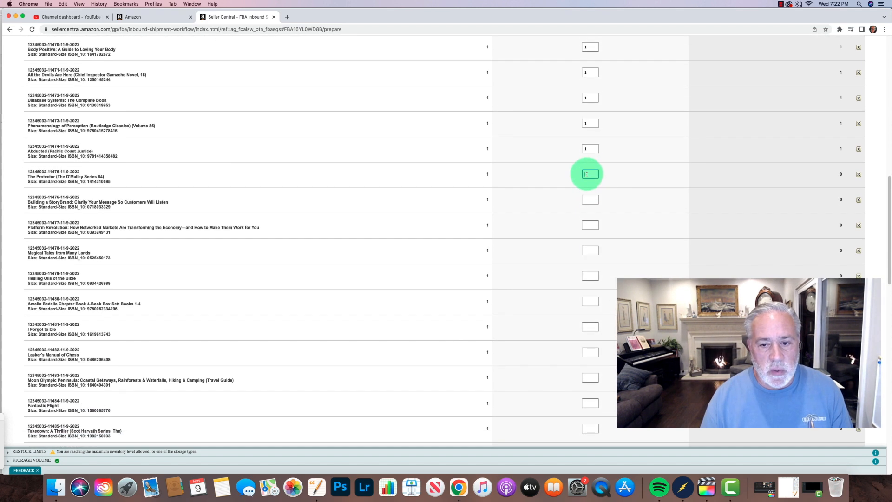
type("1")
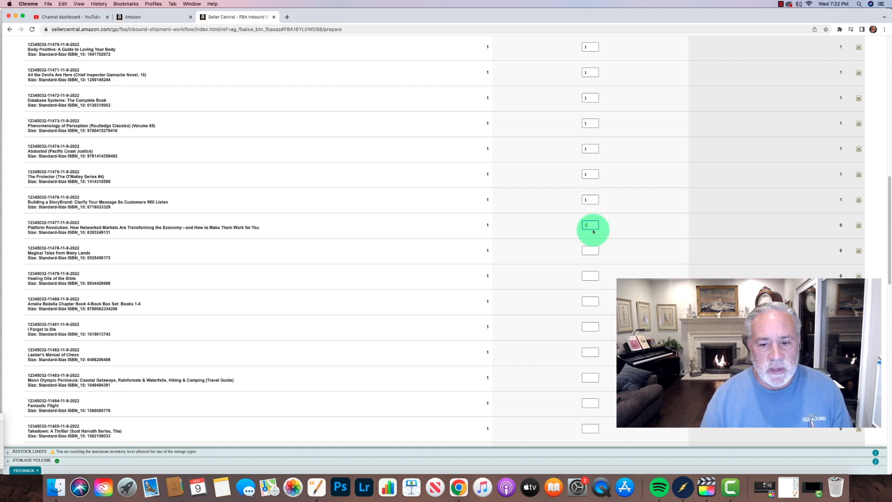
scroll(592, 230, "down", 1)
left_click(590, 216)
type("1")
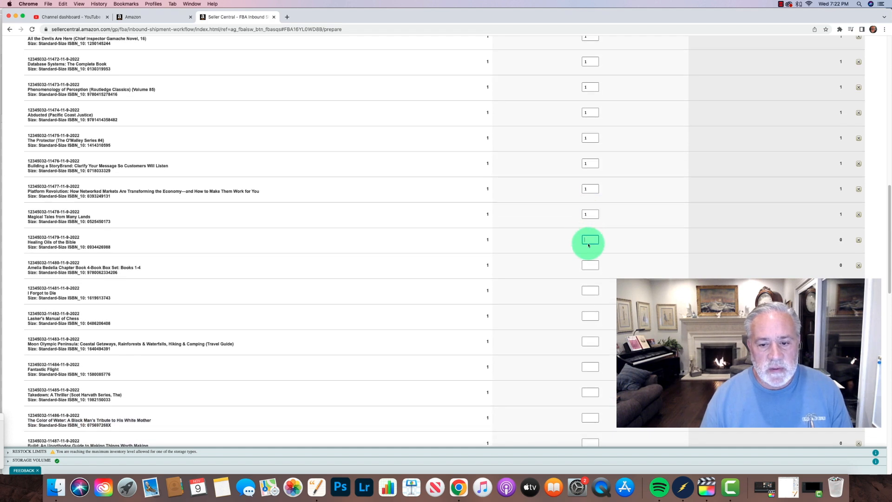
type("1")
scroll(589, 242, "down", 2)
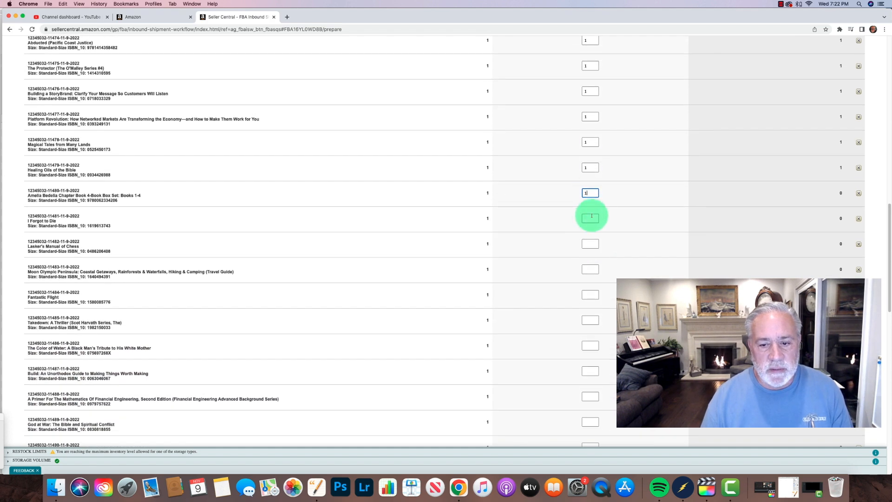
type("1")
scroll(592, 217, "down", 3)
left_click(589, 126)
type("1")
left_click(589, 152)
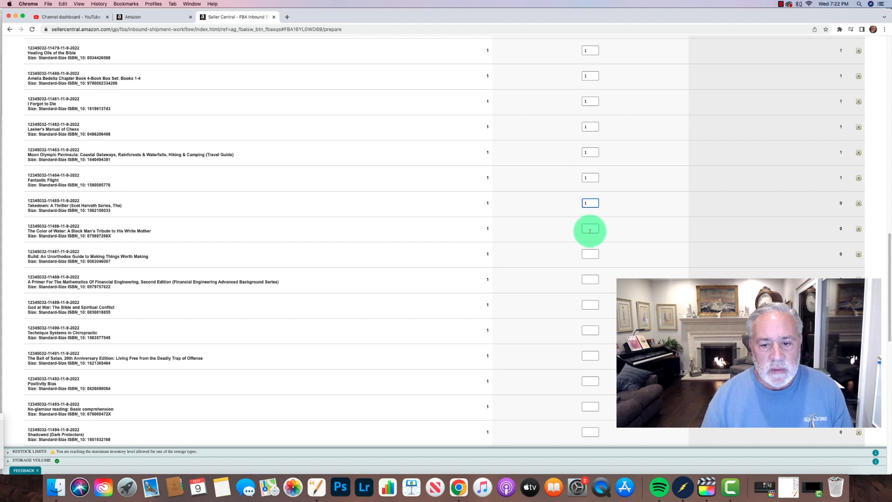
scroll(588, 229, "down", 2)
left_click(592, 196)
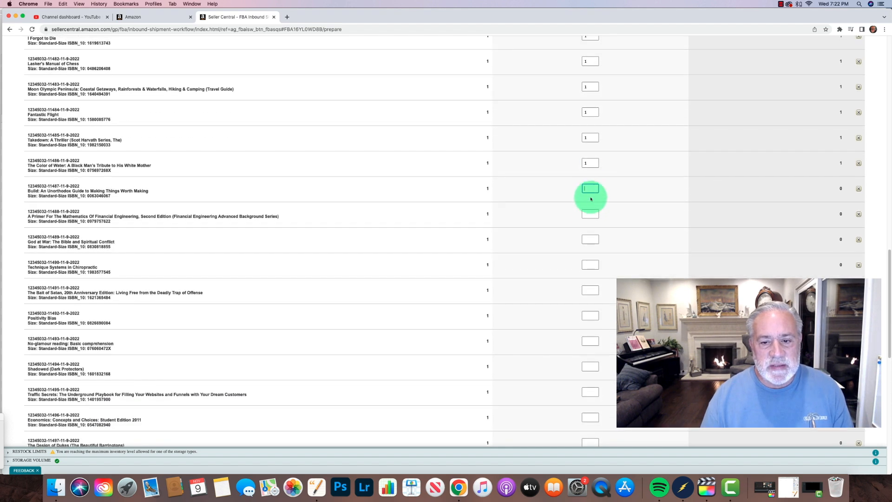
scroll(594, 225, "down", 1)
left_click(591, 206)
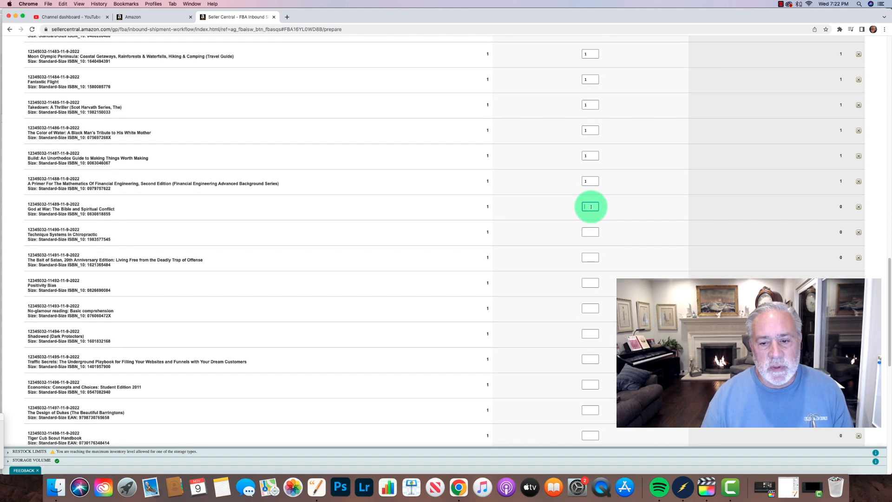
type("1")
scroll(604, 228, "down", 3)
left_click(589, 178)
type("1")
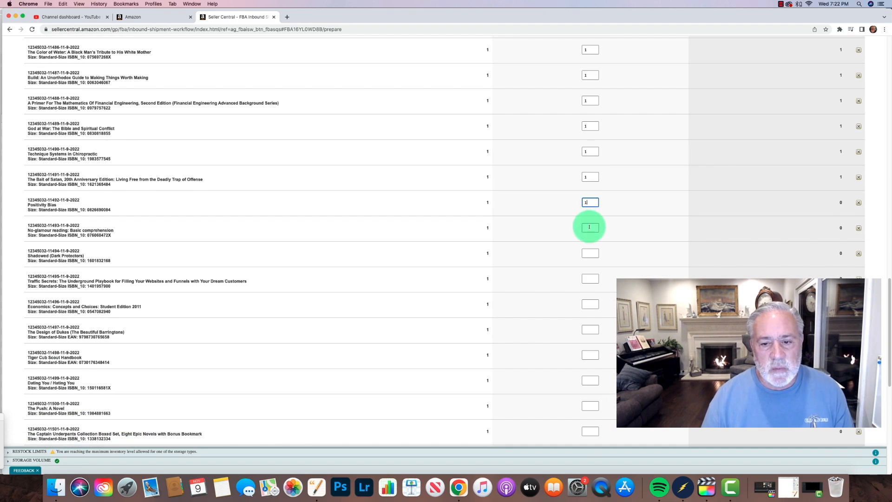
type("1")
scroll(589, 227, "down", 3)
left_click(589, 158)
type("1")
left_click(589, 184)
type("1")
left_click(591, 209)
type("1")
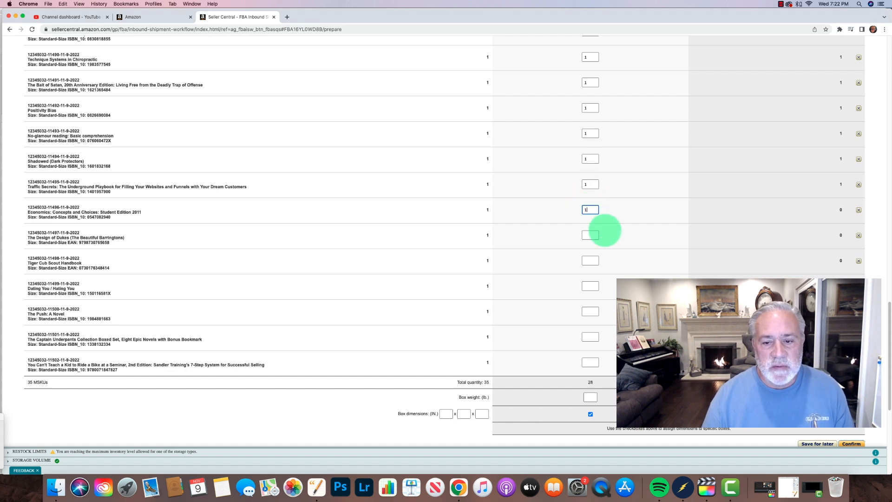
left_click(593, 234)
type("1")
left_click(594, 262)
type("1")
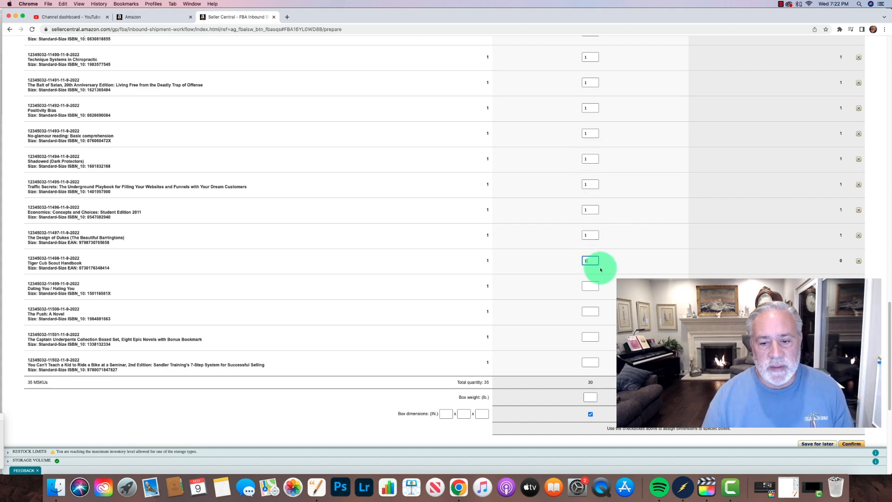
scroll(599, 260, "down", 2)
left_click(589, 231)
type("1")
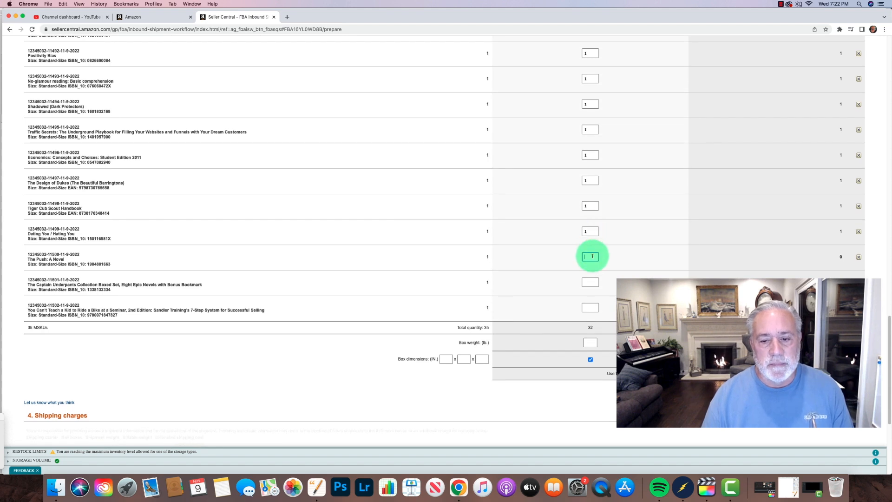
left_click(591, 255)
type("1")
left_click(590, 279)
type("1")
scroll(618, 274, "down", 1)
left_click(590, 282)
type("1")
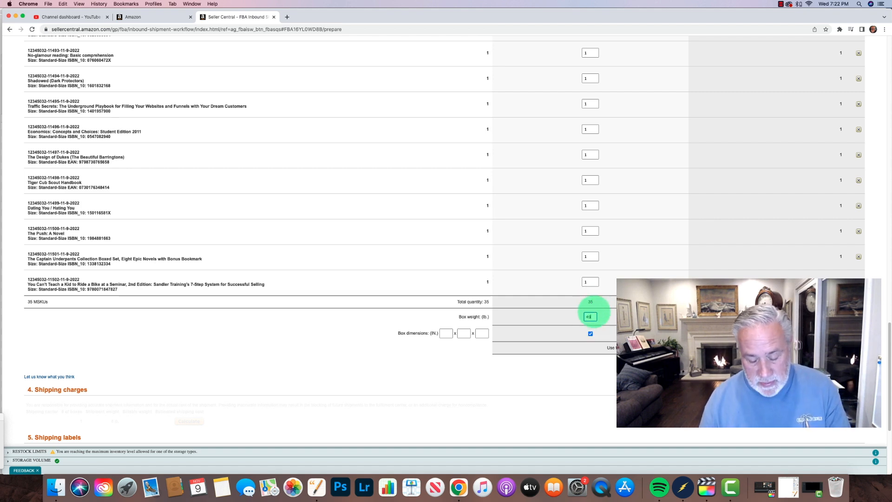
Step: Set the box weight to 49 lb and the box dimensions to 21 x 16 x 13 inches, and confirm the box information
left_click(448, 333)
left_click(447, 350)
left_click(463, 333)
left_click(464, 348)
left_click(479, 333)
left_click(482, 350)
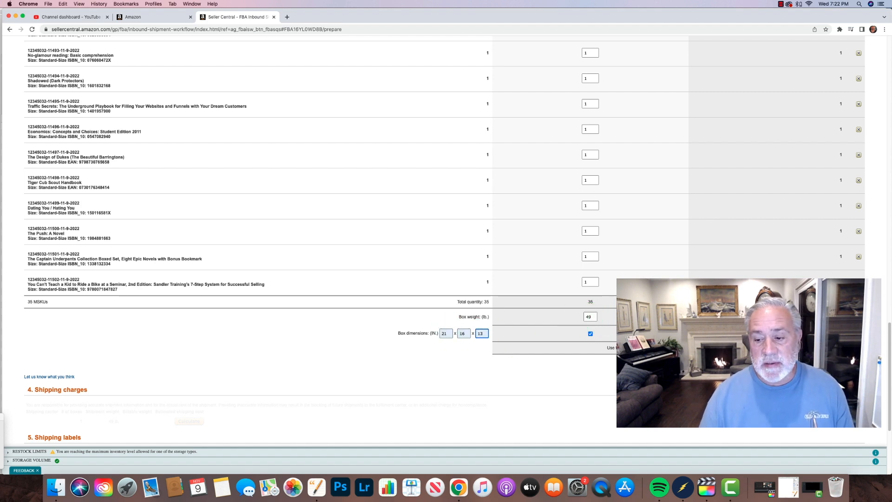
scroll(418, 325, "down", 1)
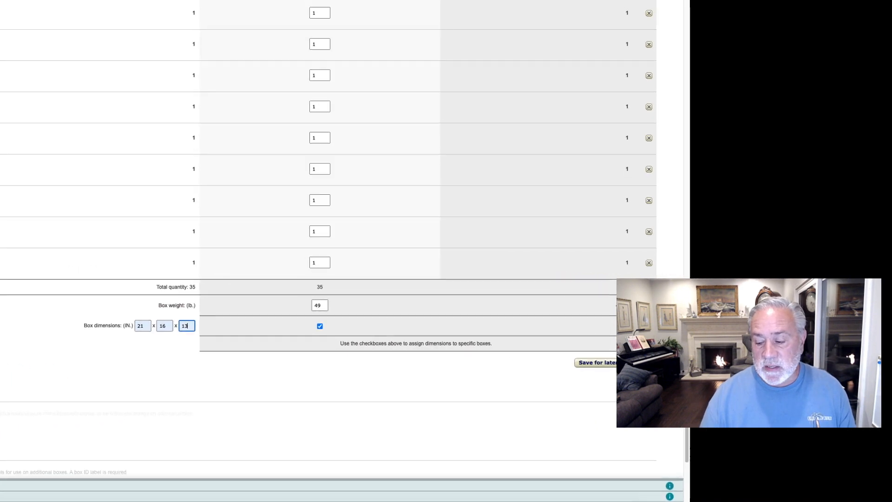
left_click(543, 367)
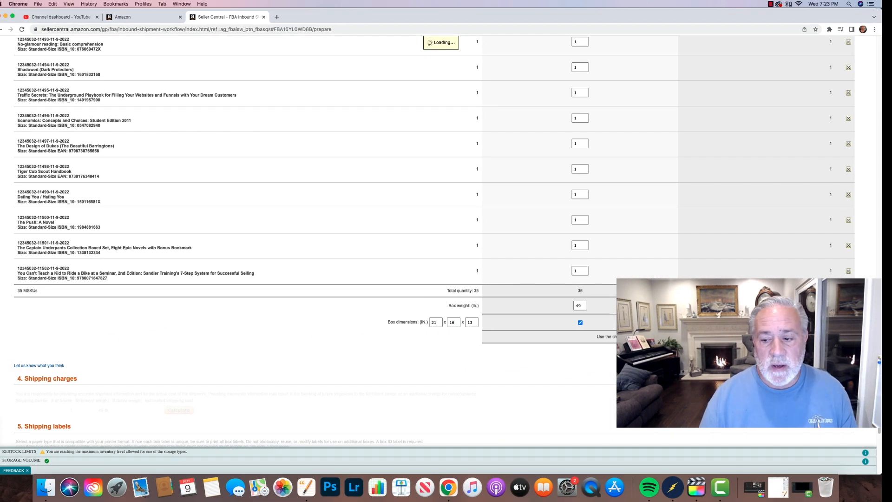
Step: Calculate the shipping charges, agree to the Amazon Partnered Carrier terms and accept the charges
scroll(435, 237, "down", 5)
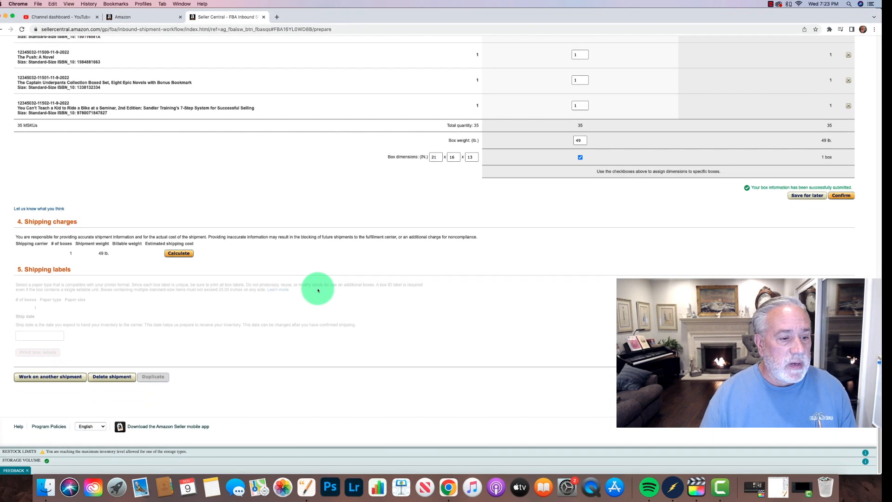
left_click(180, 254)
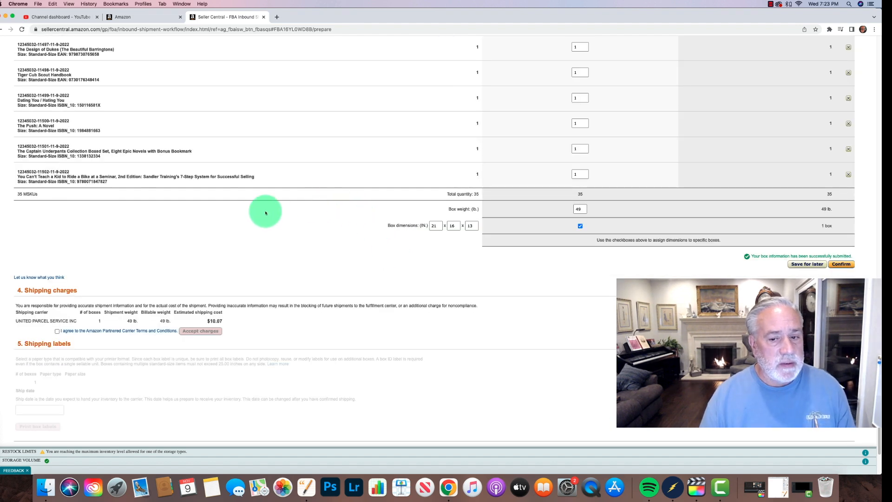
left_click(58, 331)
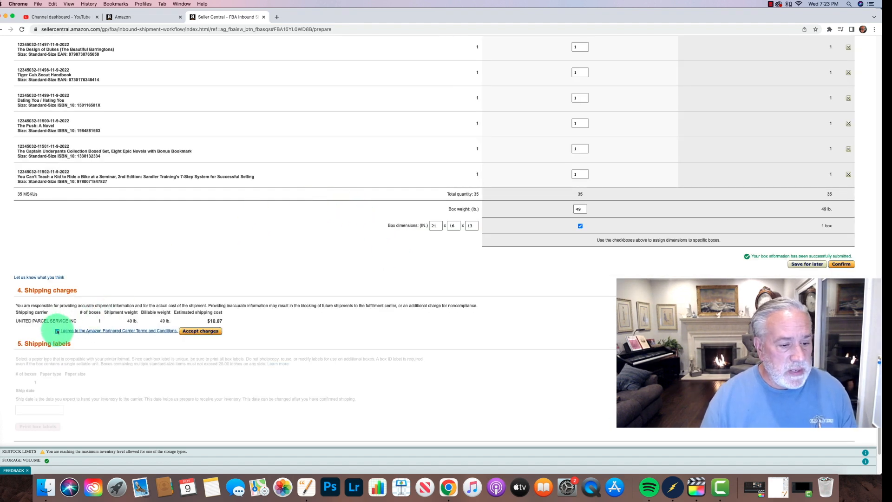
left_click(207, 332)
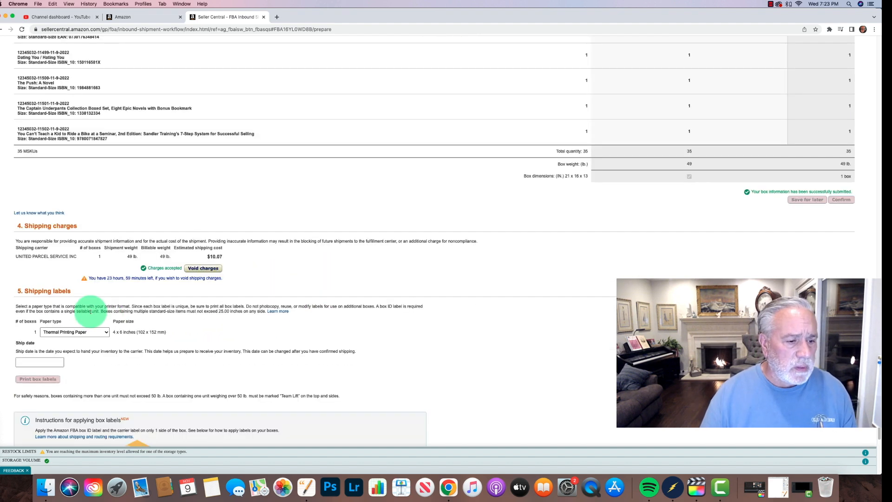
Step: Set the ship date to Nov 10, 2022 and generate the printable box labels
left_click(30, 364)
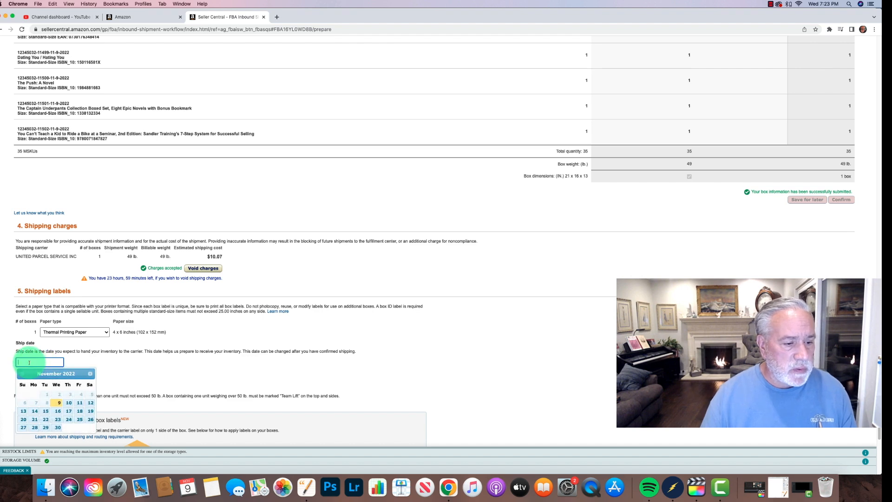
left_click(69, 403)
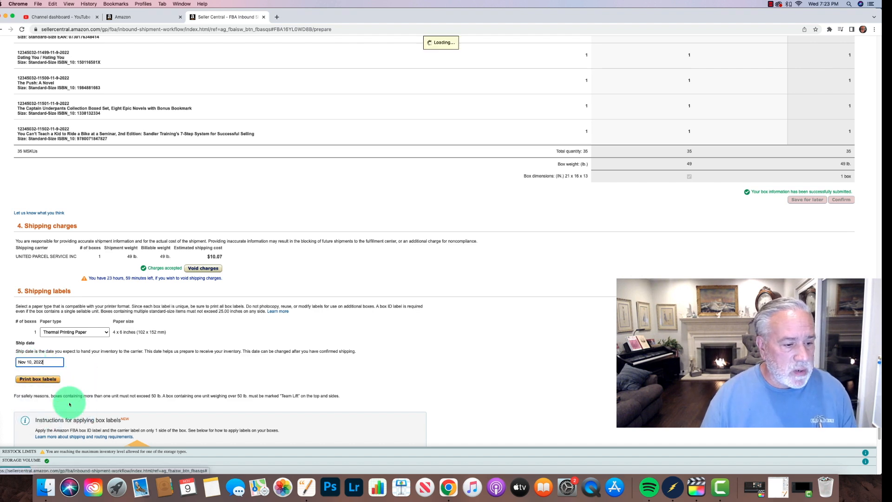
left_click(38, 379)
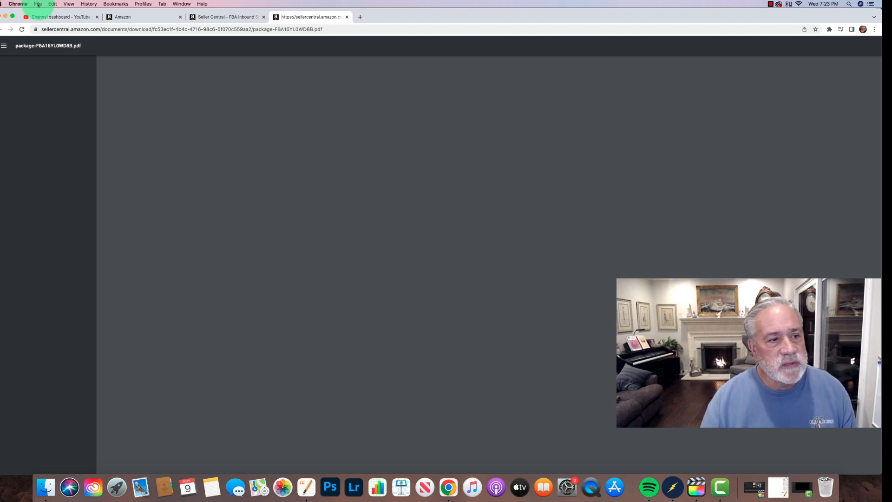
Step: Print the box label PDF on the Arkscan 2054A printer and return to the Seller Central shipment page
left_click(38, 4)
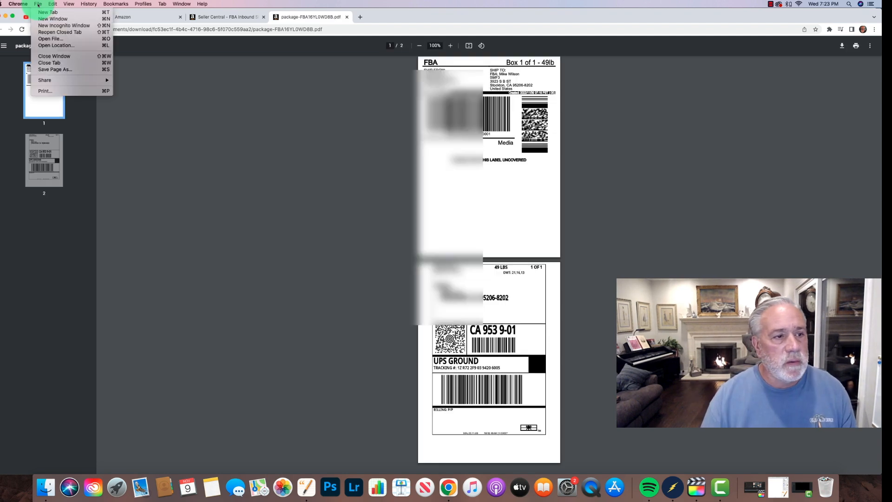
left_click(67, 92)
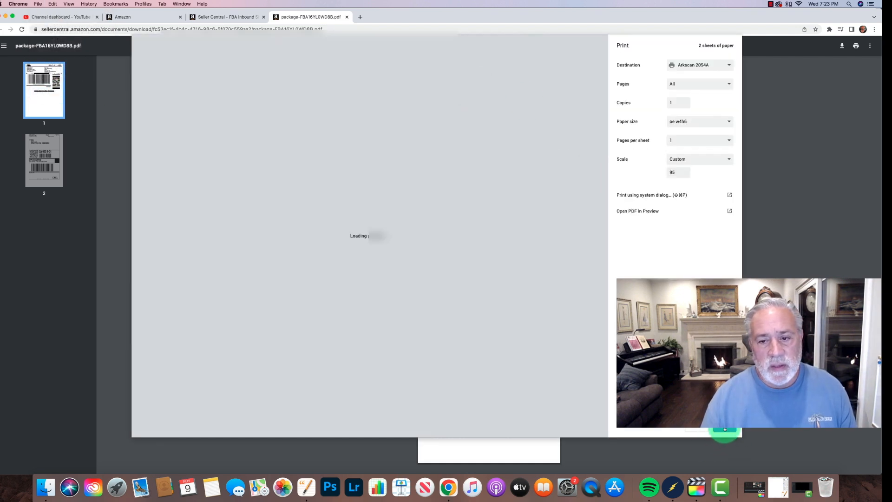
left_click(725, 430)
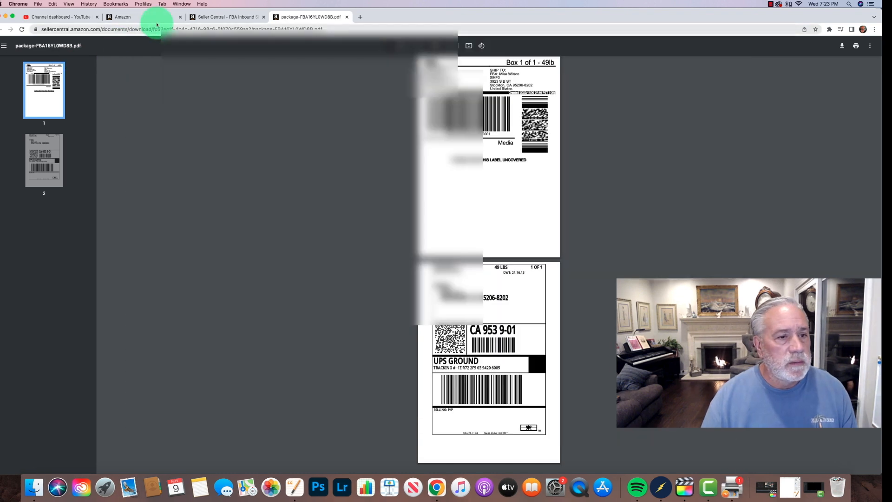
left_click(228, 16)
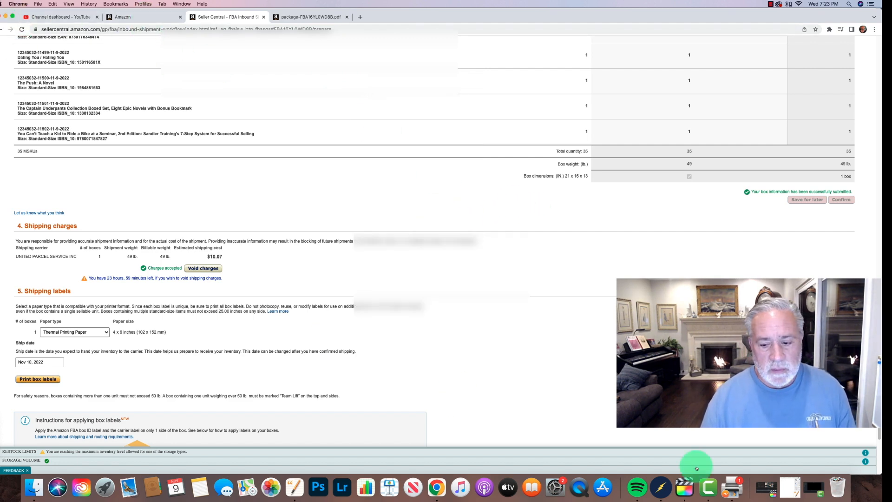
Step: Reprint all pages of the package label PDF on the Arkscan 2054A at 95 scale and return to the shipment page
left_click(288, 16)
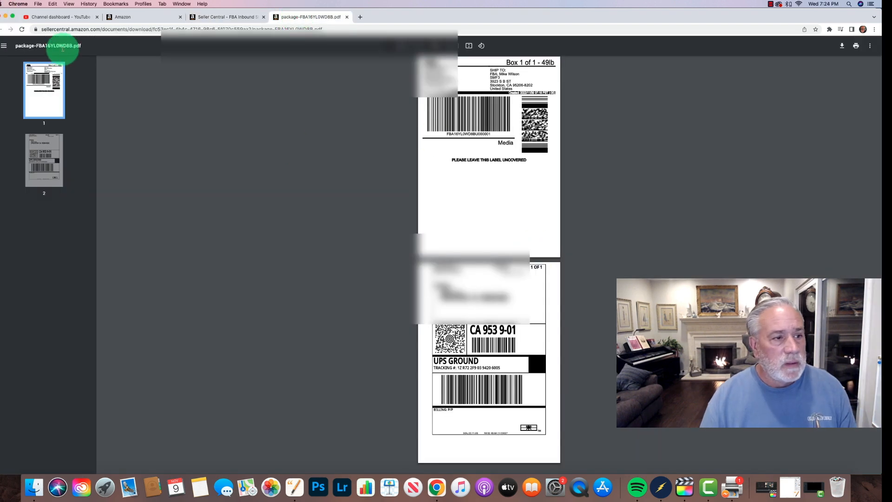
left_click(38, 4)
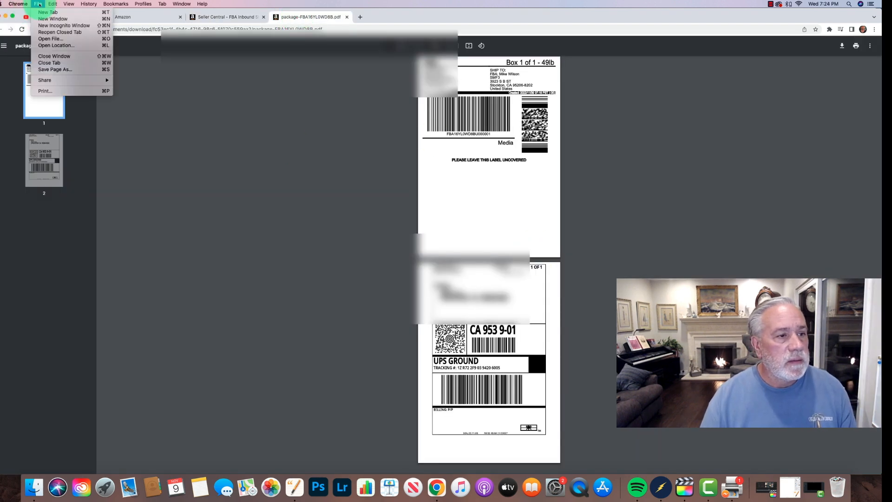
left_click(52, 91)
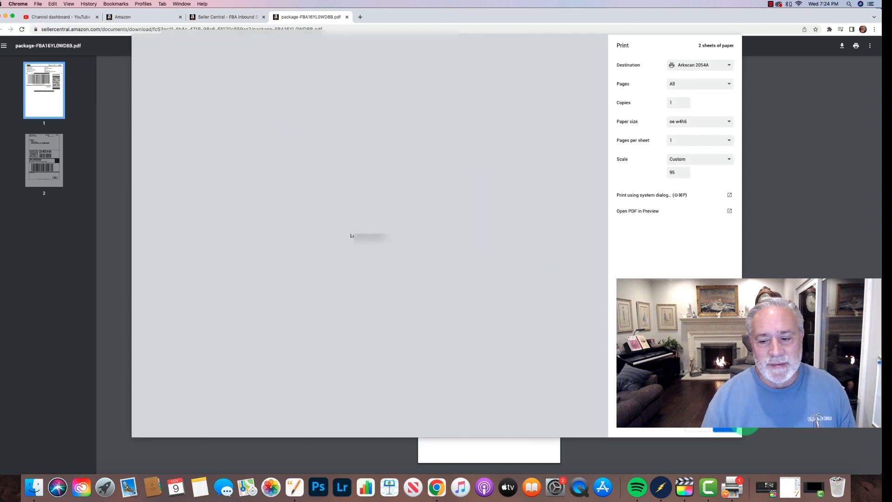
left_click(727, 428)
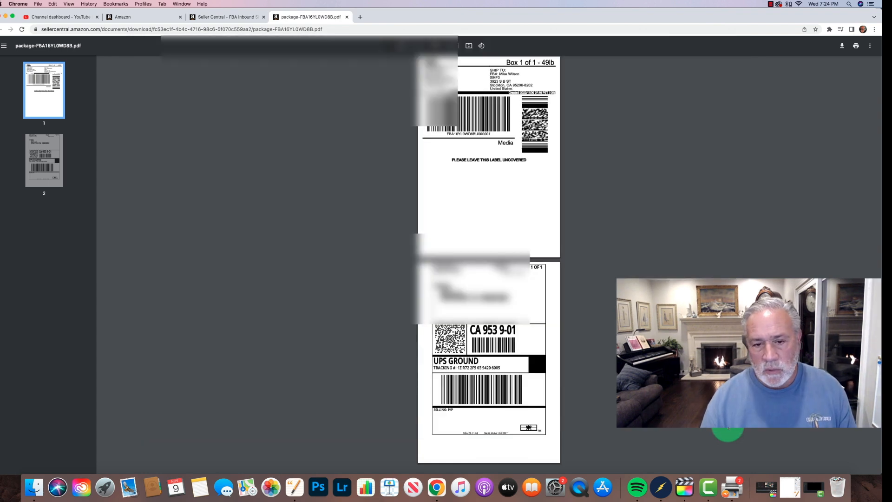
left_click(232, 18)
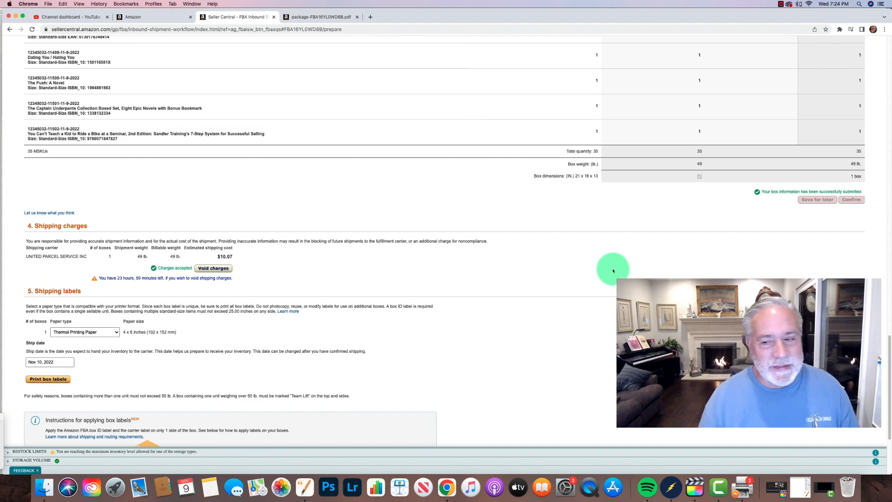
Step: Check the completion option at the end of the shipment page, and expand and collapse the restock limits details
scroll(614, 271, "down", 5)
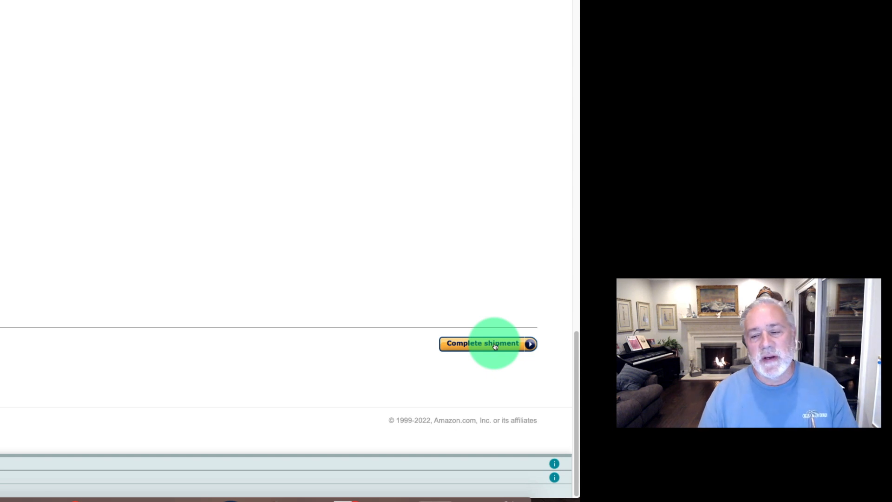
scroll(215, 100, "up", 6)
scroll(432, 106, "down", 6)
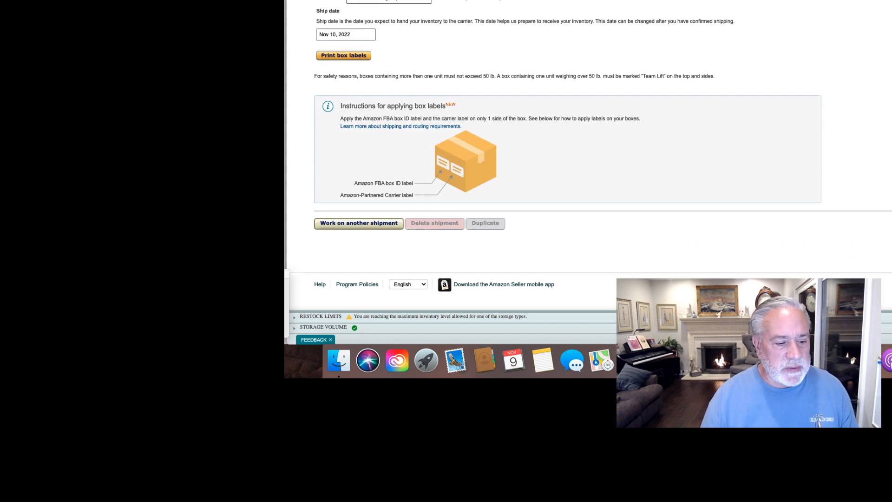
left_click(349, 317)
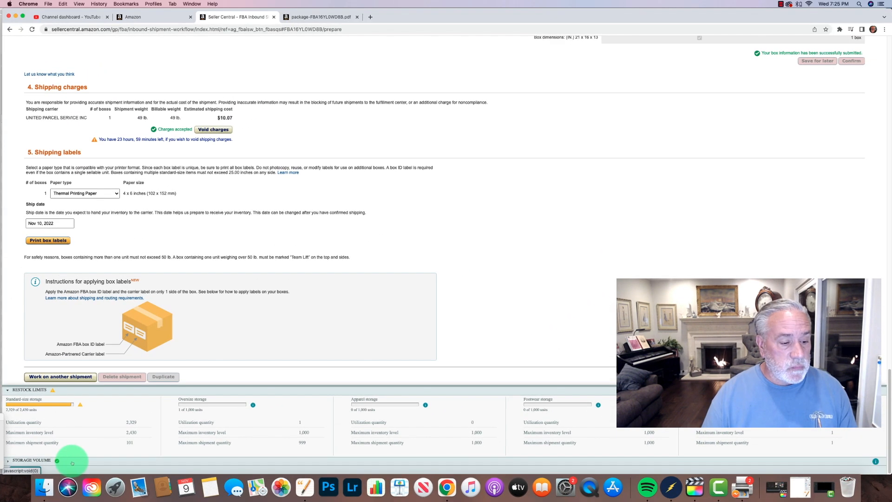
left_click(93, 392)
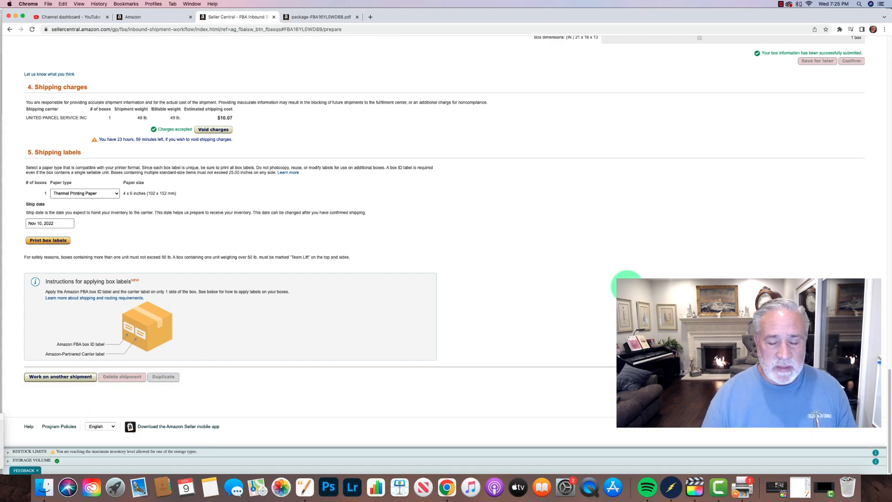
Step: Open the Fulfillment by Amazon settings of the seller account
scroll(758, 249, "up", 5)
scroll(758, 251, "up", 15)
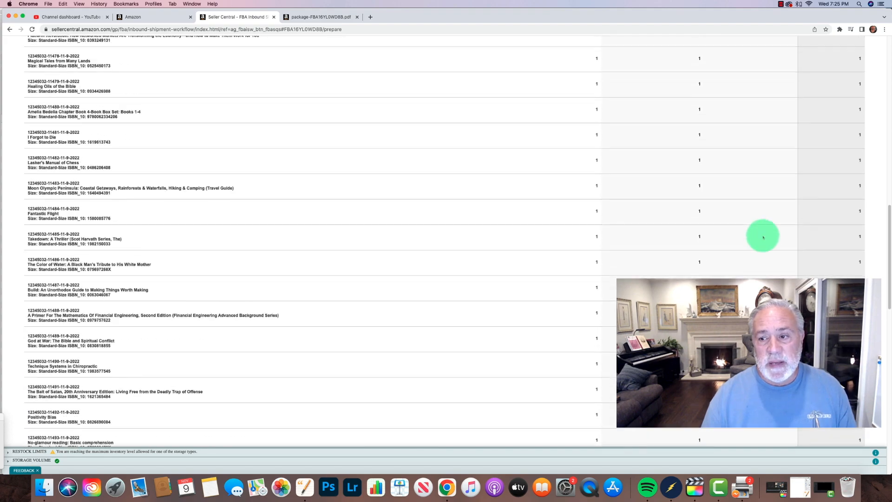
scroll(763, 273, "up", 10)
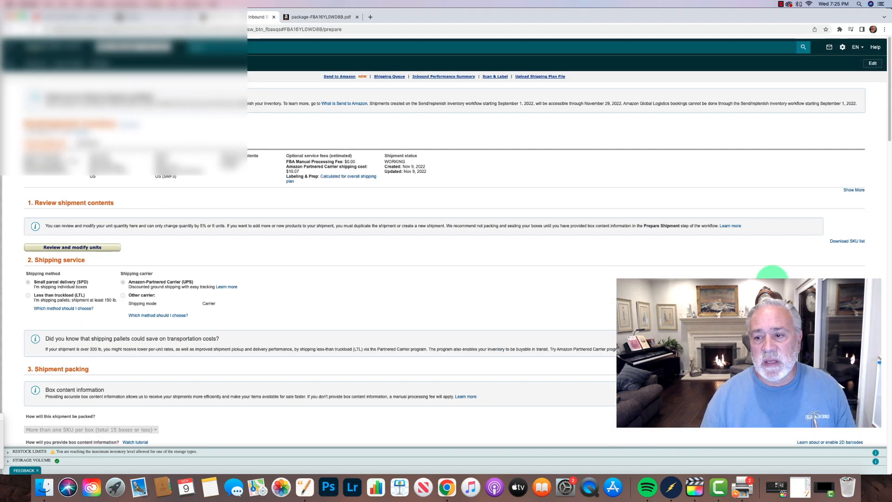
mouse_move(843, 44)
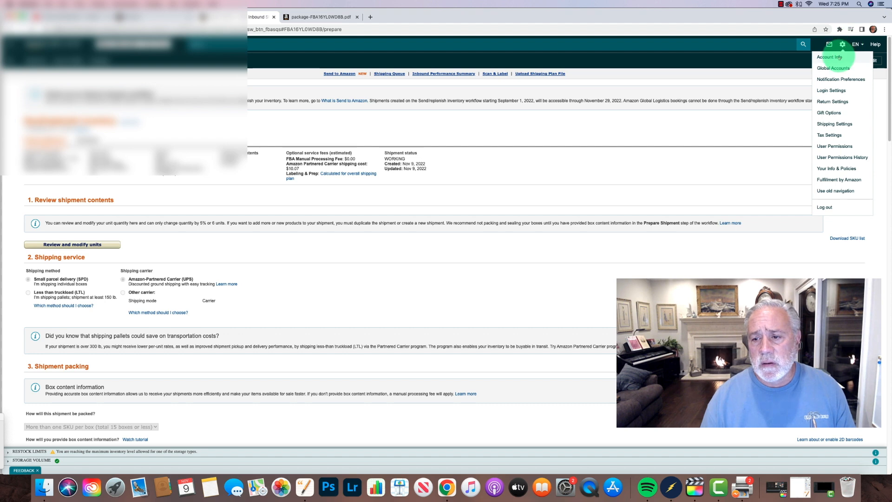
left_click(828, 181)
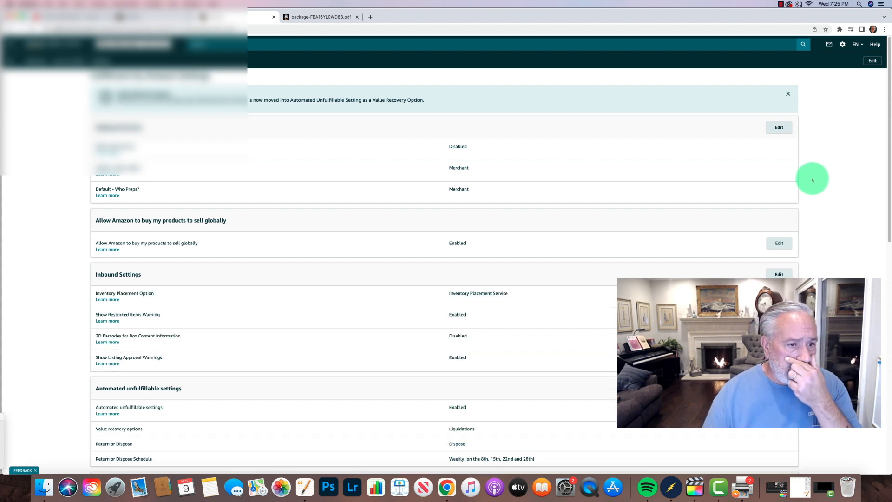
Step: Open the Inbound Settings for editing and choose Inventory Placement Service as the inventory placement option
scroll(653, 207, "down", 3)
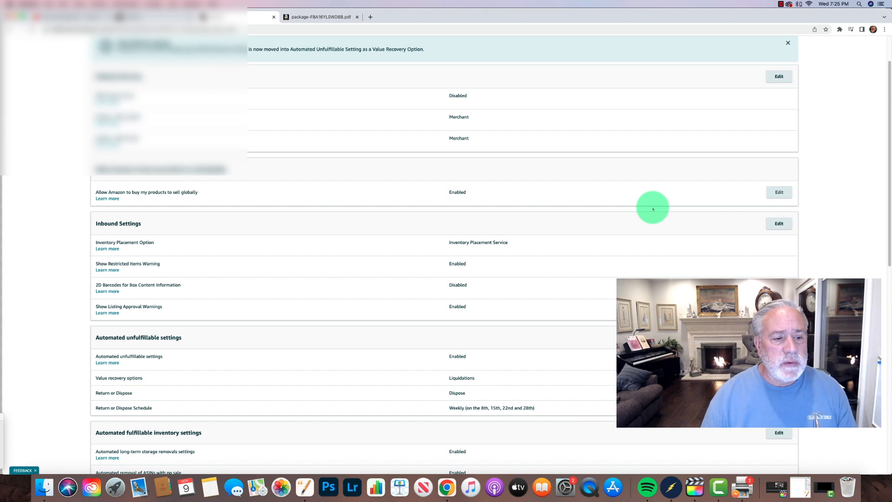
scroll(655, 206, "down", 3)
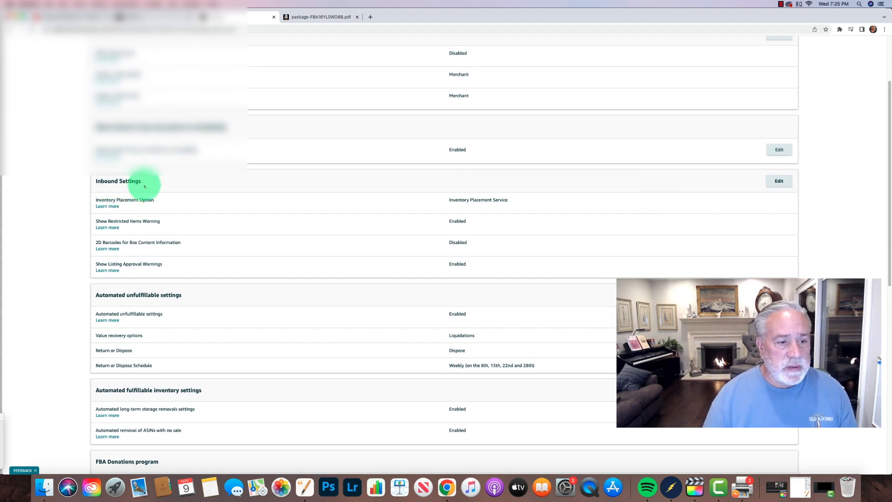
left_click(779, 181)
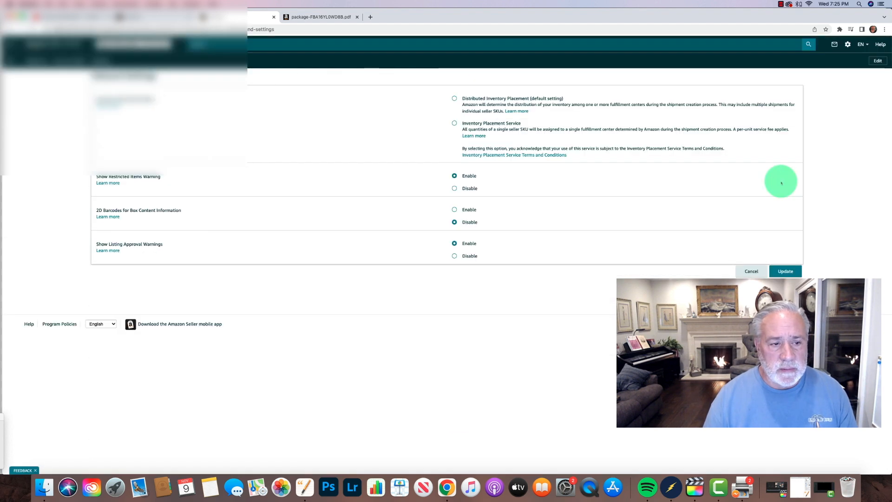
left_click(455, 123)
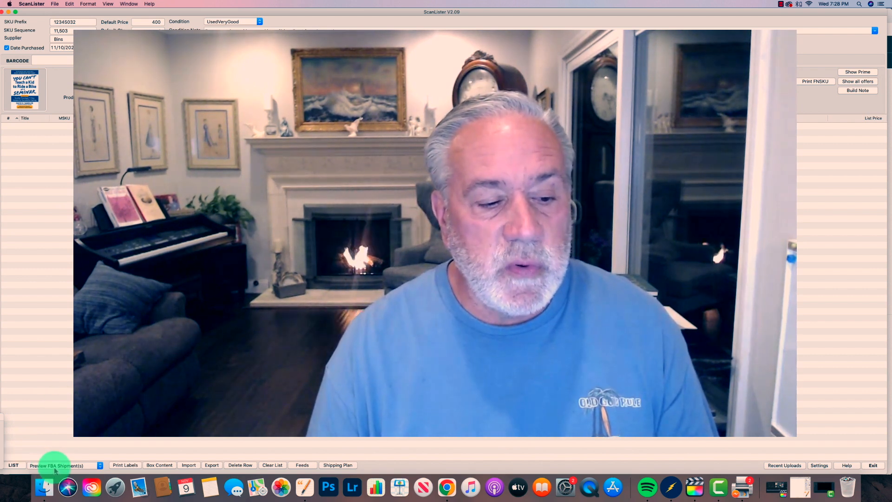
Step: In ScanLister, switch the list mode to Fulfilled by Merchant and back to Preview FBA Shipment(s)
left_click(99, 466)
left_click(70, 459)
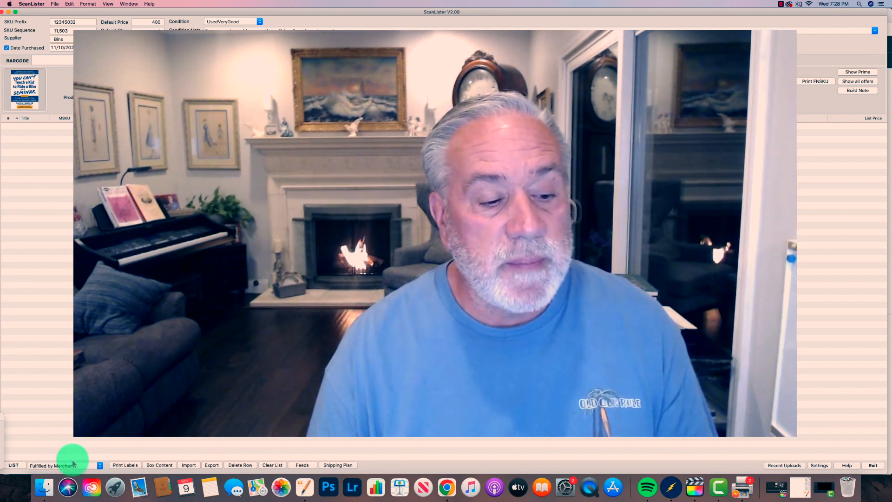
left_click(100, 466)
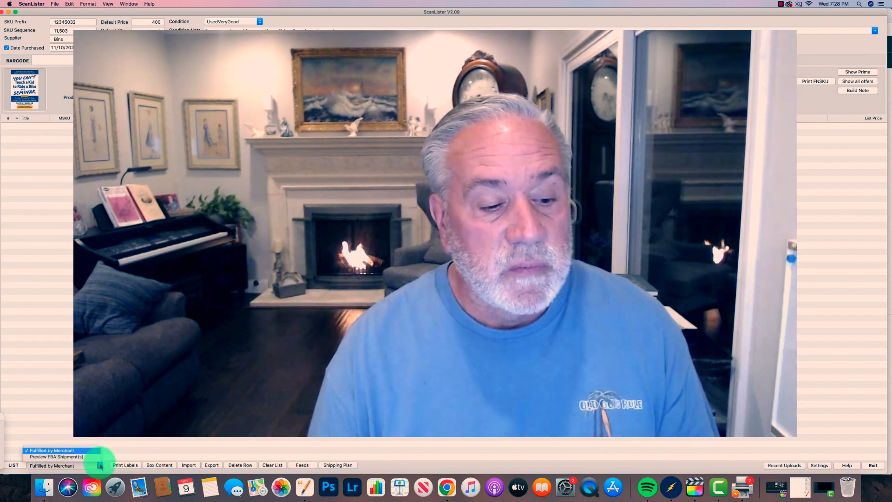
left_click(57, 458)
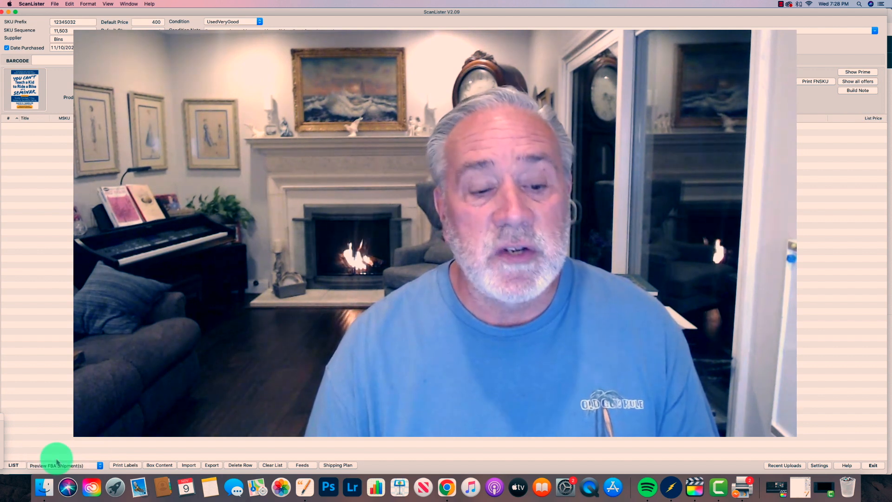